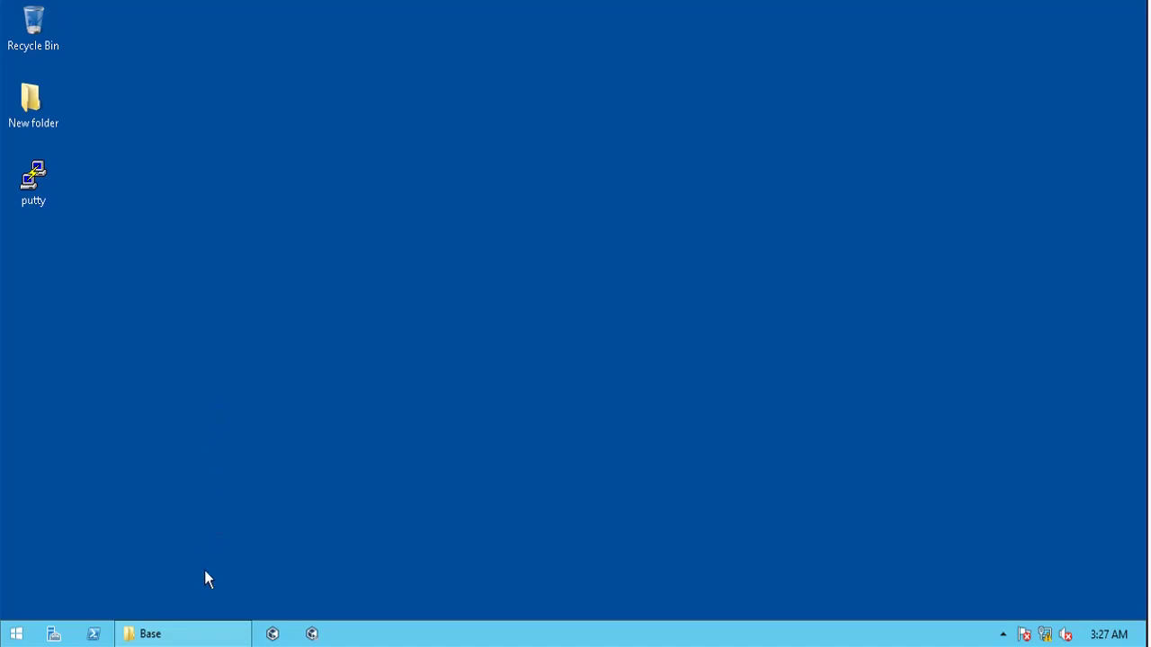
- Find CSRecoveryAssistant in the Base folder by typing csr and run it as administrator
mouse_move(196, 635)
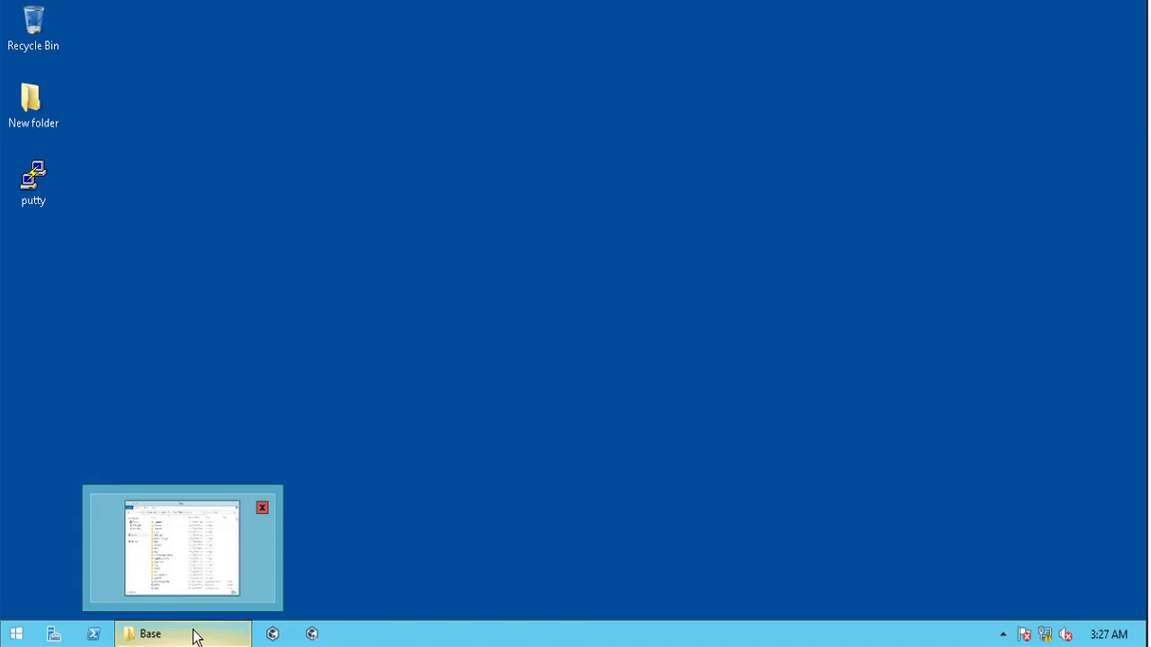
left_click(194, 635)
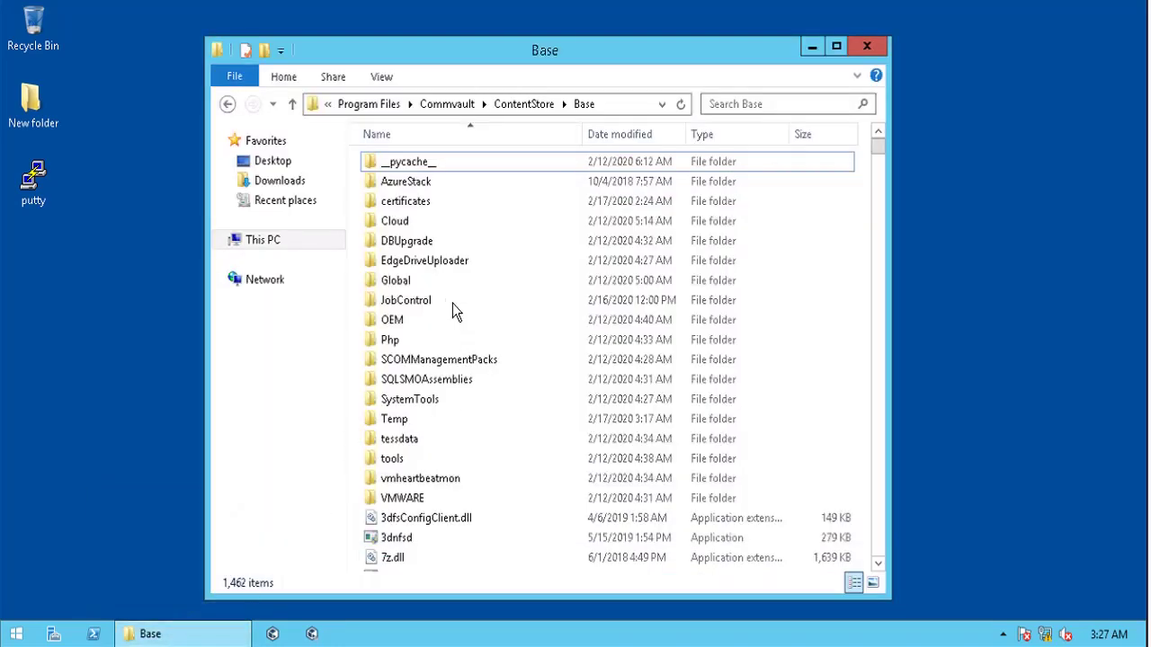
left_click(415, 266)
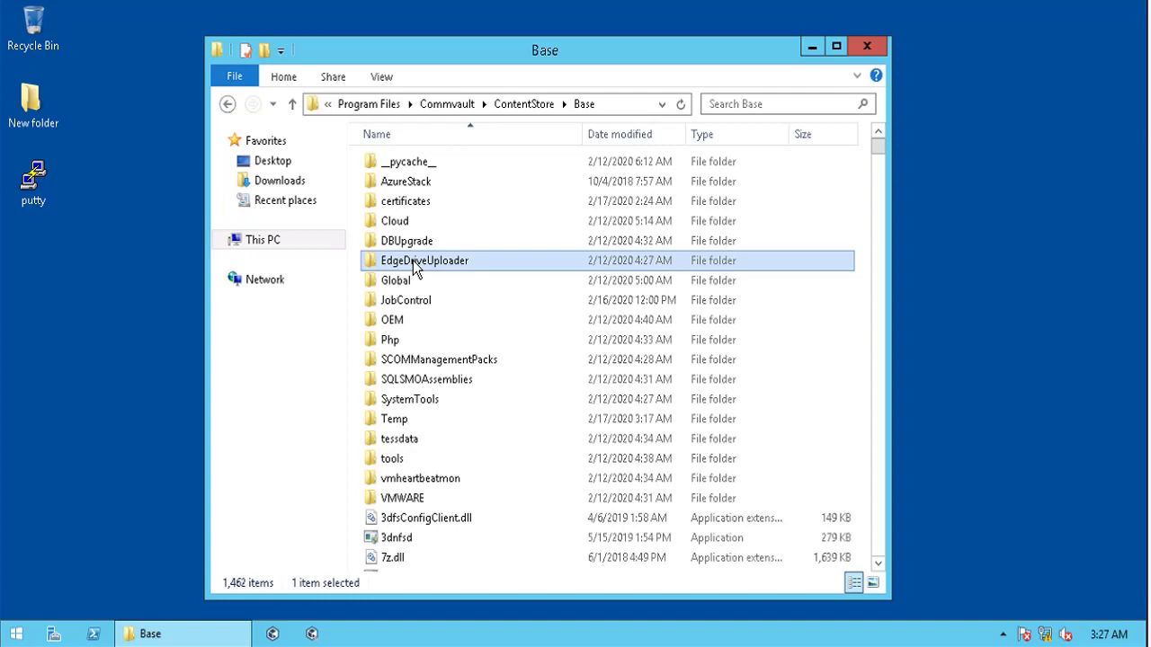
type("csr")
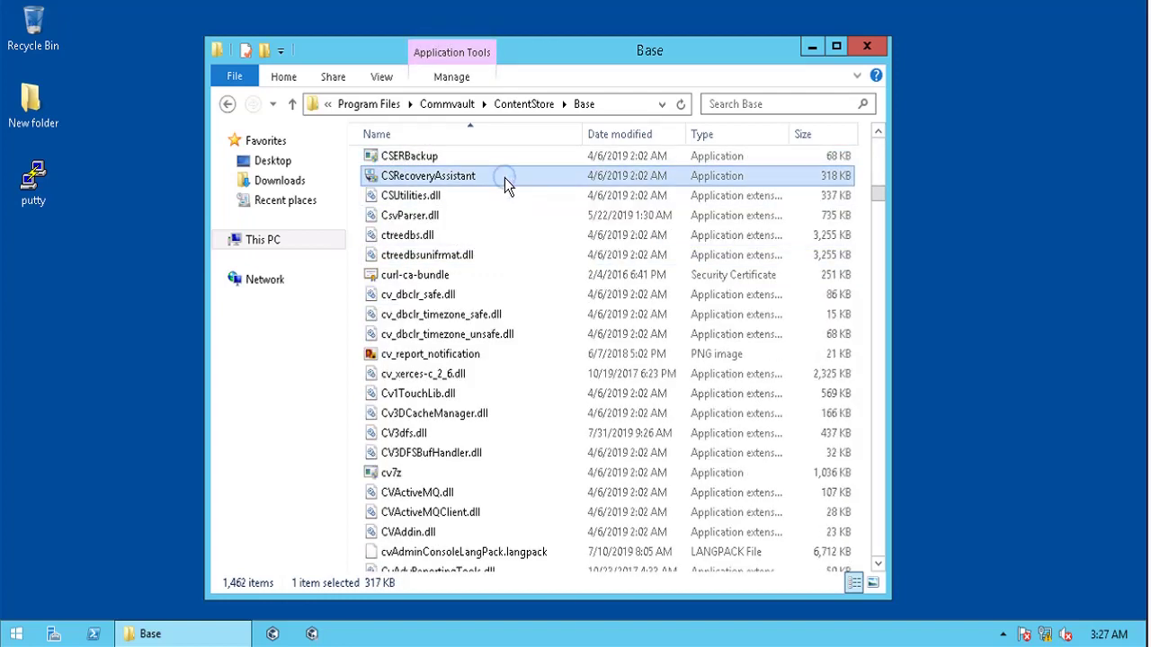
right_click(506, 179)
left_click(567, 213)
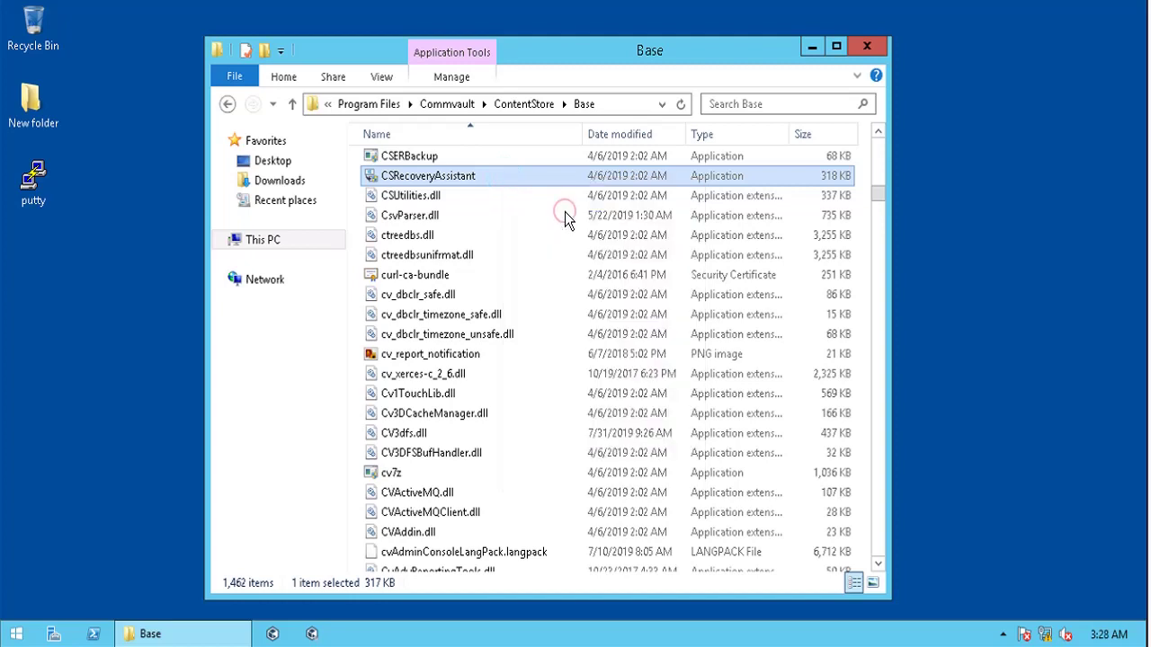
- Minimize Explorer, move the assistant window, and pick Recovery / Production as the operation type
left_click(812, 47)
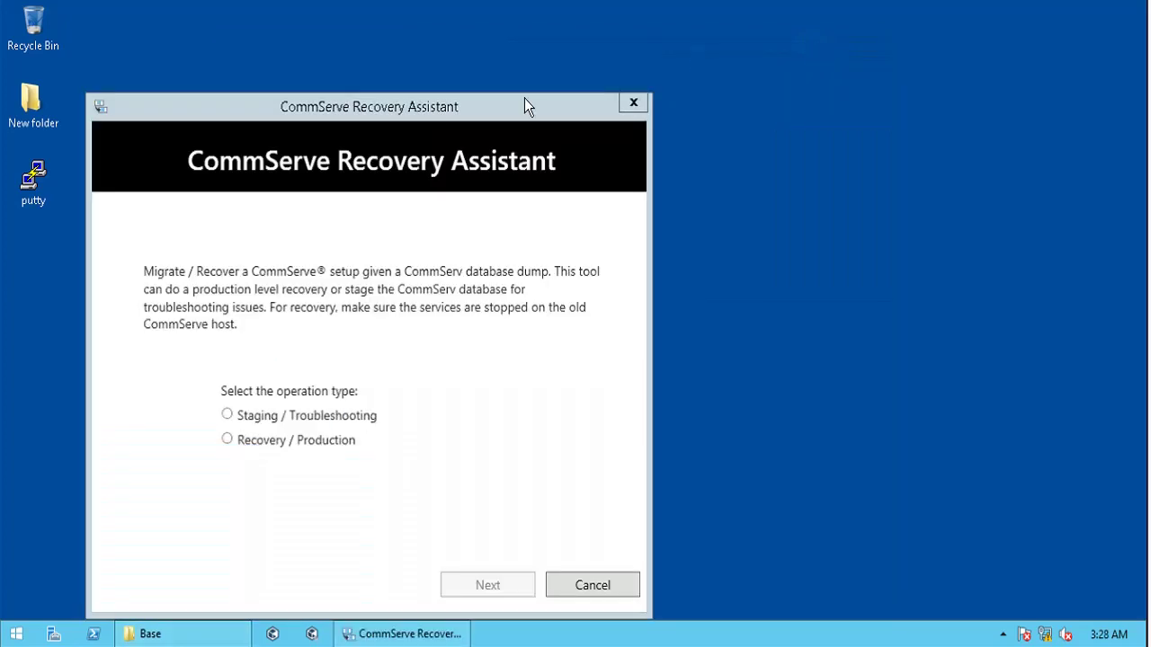
left_click_drag(581, 57, 607, 35)
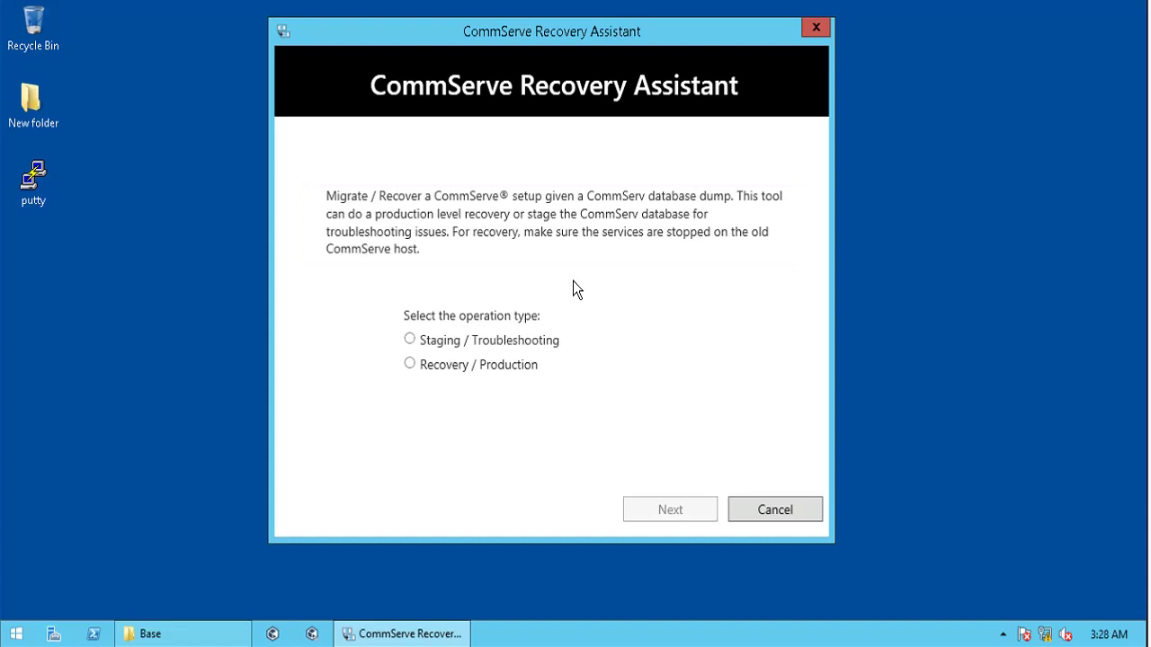
mouse_move(547, 340)
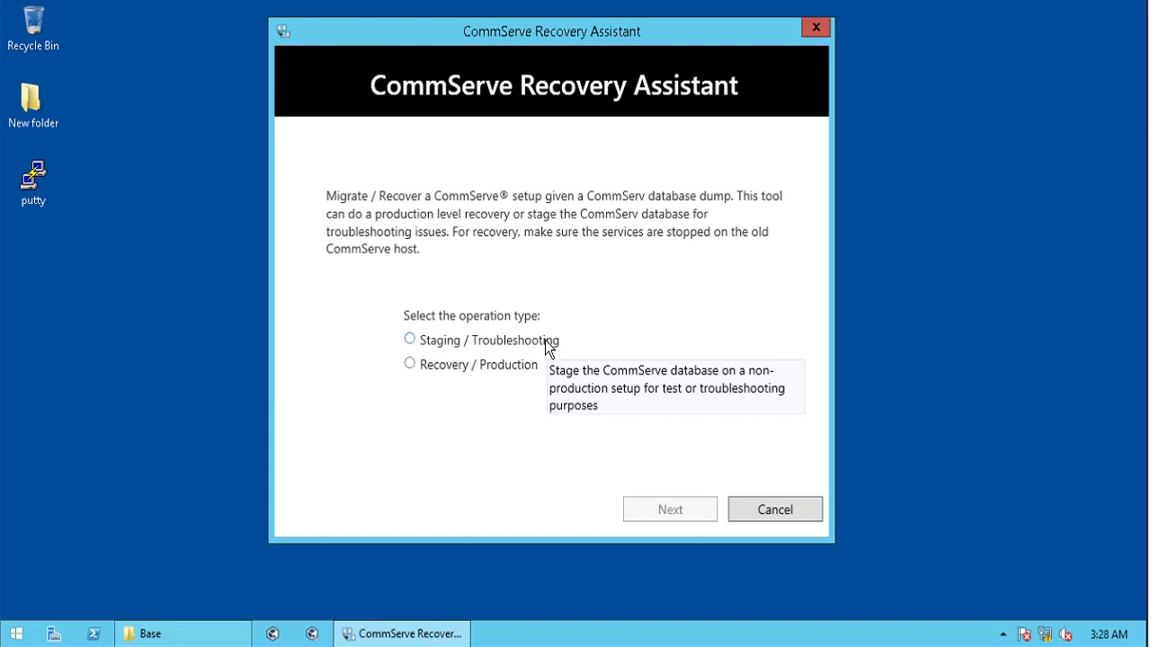
left_click(494, 365)
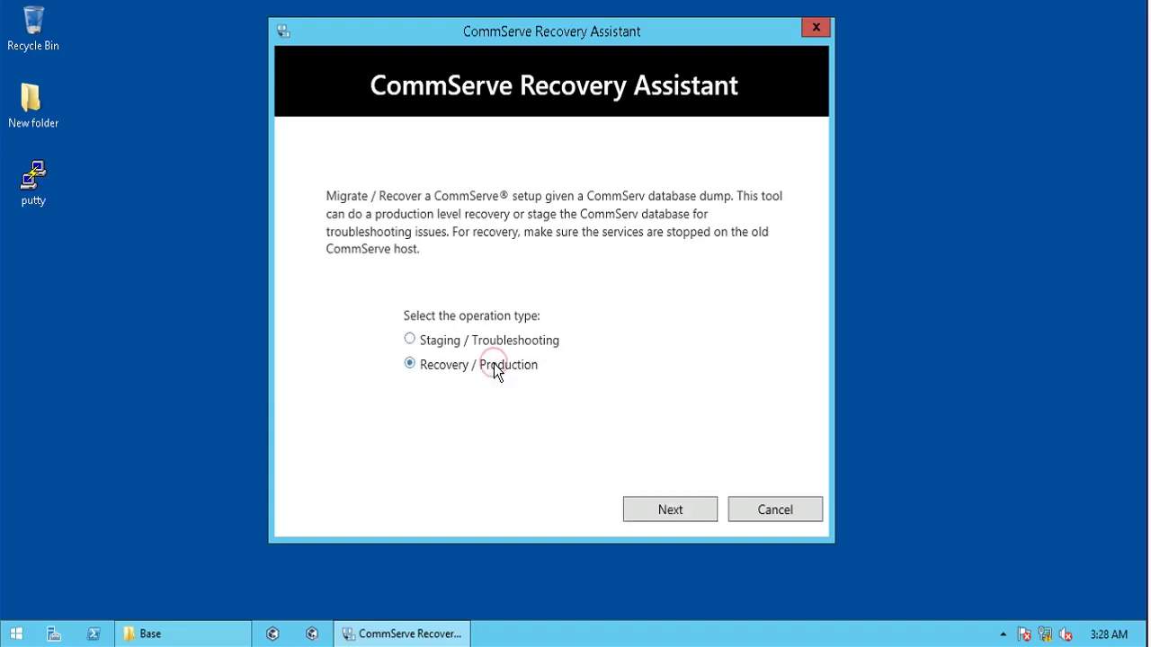
- Choose F:\SET_11996 as the database dump folder and advance to the extraction paths page
left_click(672, 510)
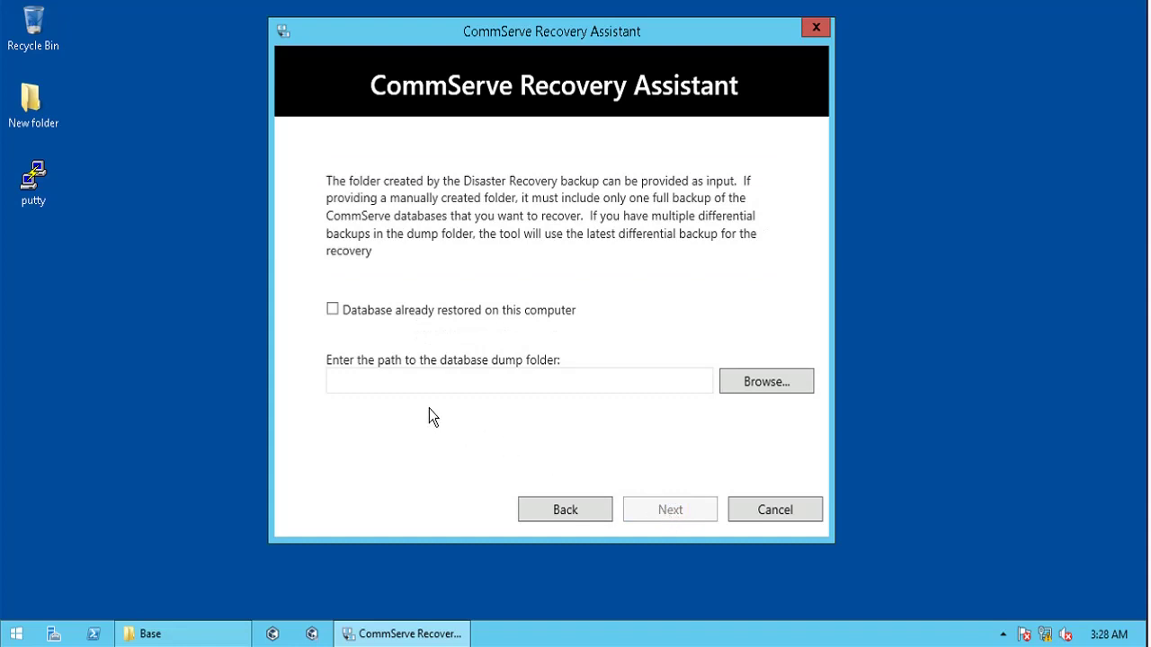
left_click(758, 383)
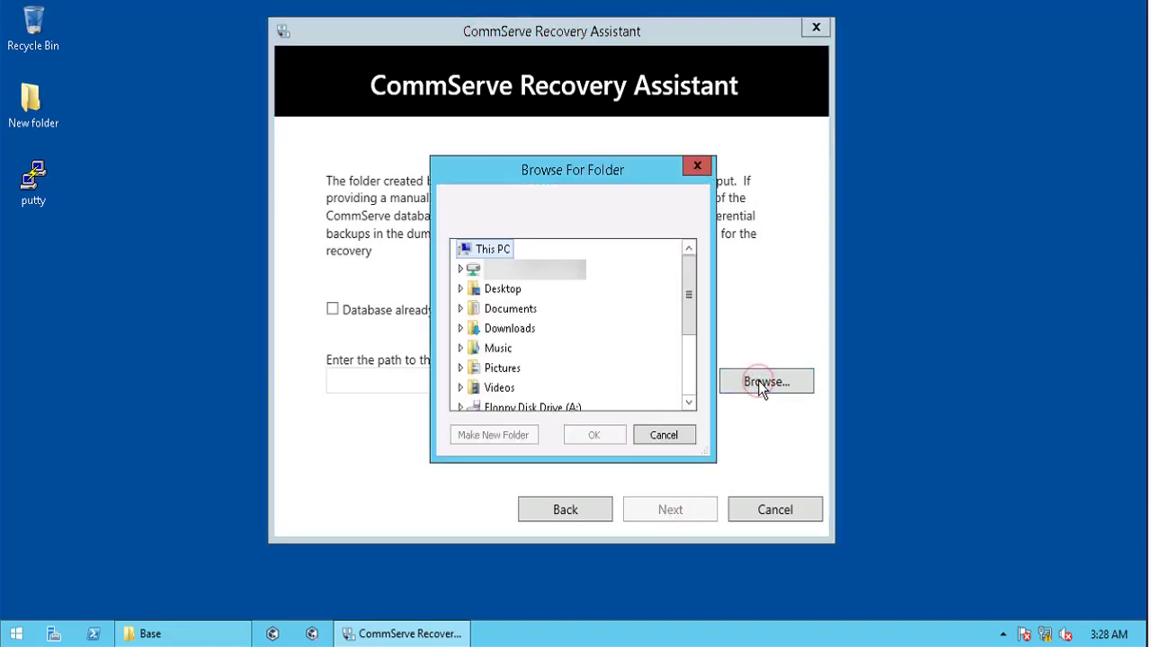
left_click(688, 372)
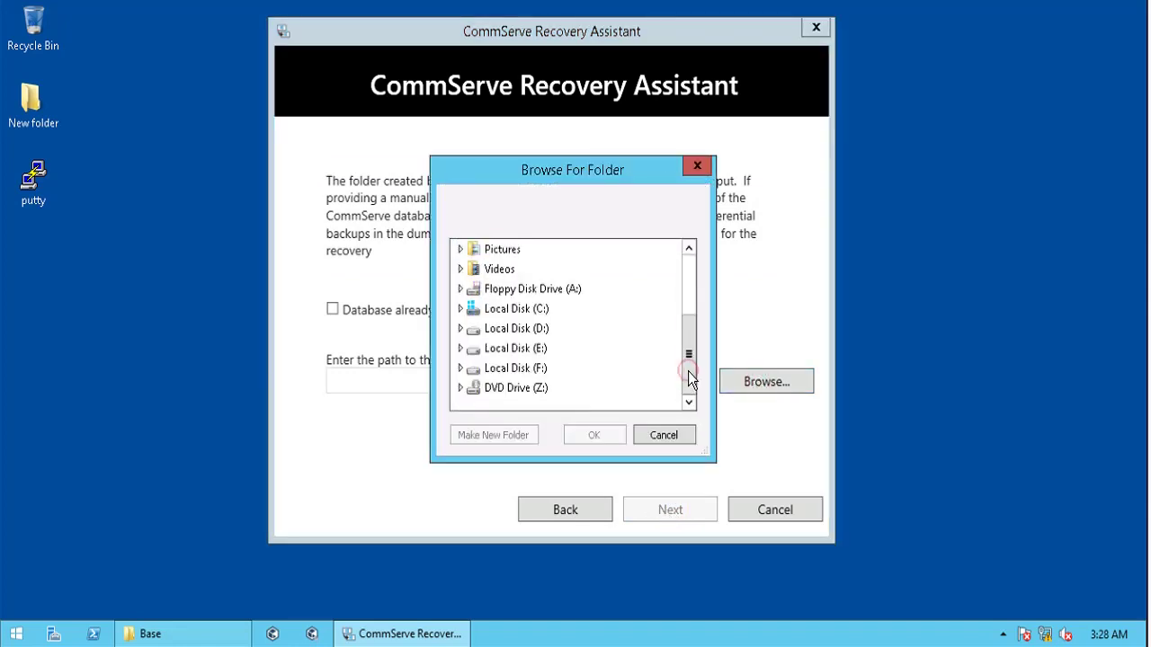
left_click(461, 371)
left_click(506, 389)
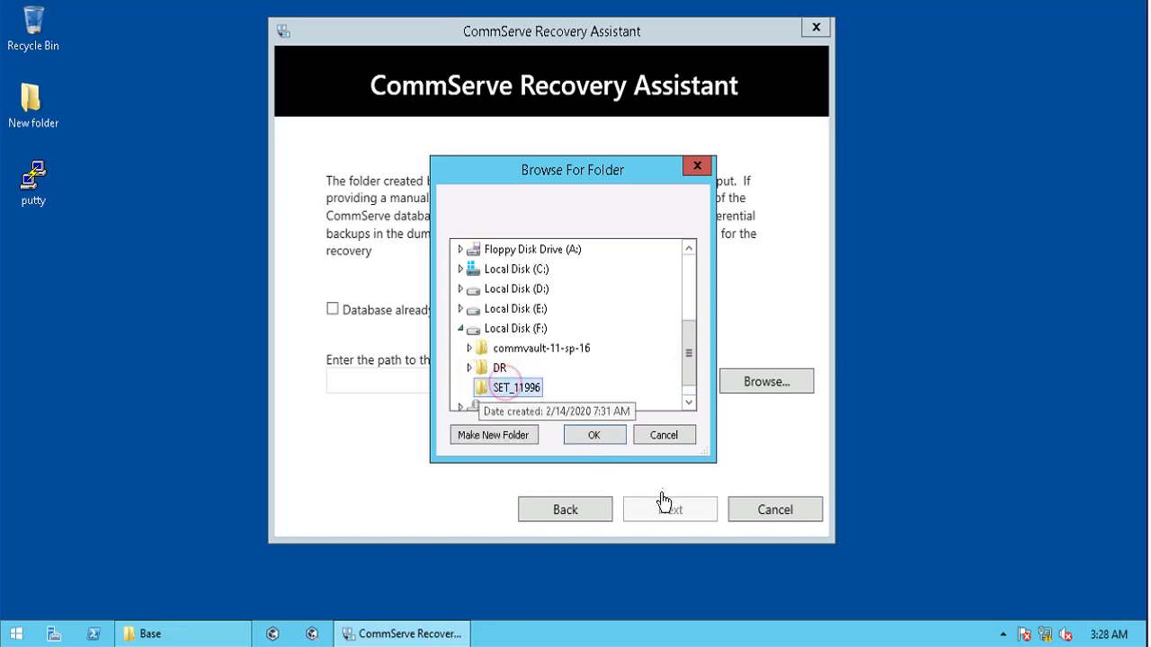
left_click(590, 439)
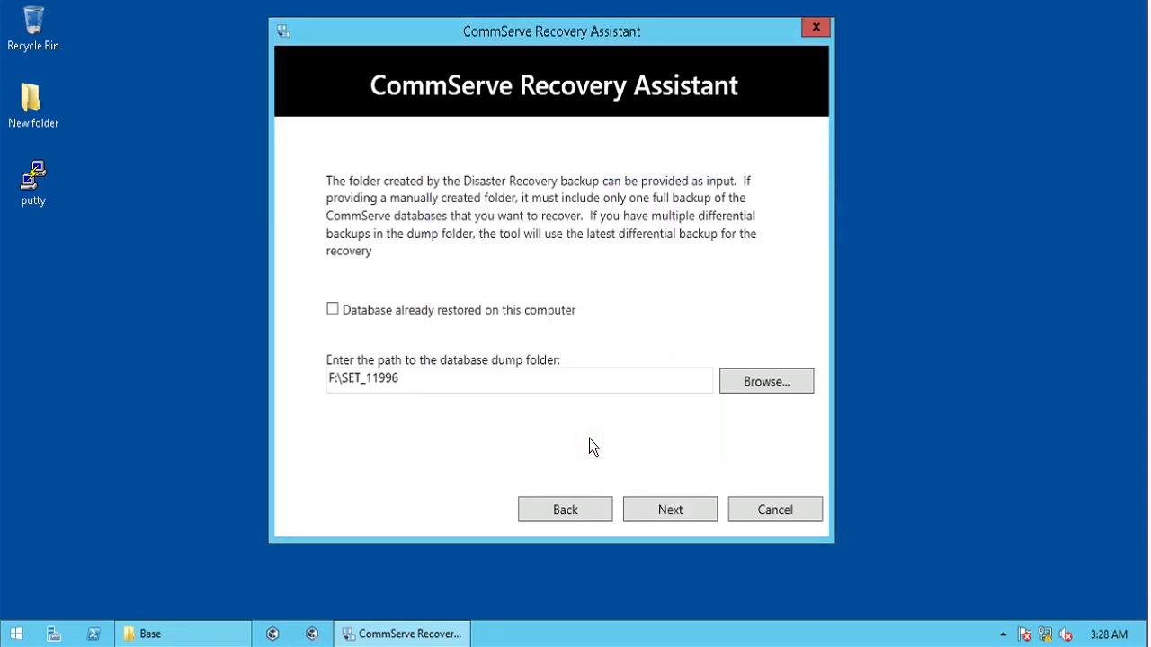
left_click(658, 509)
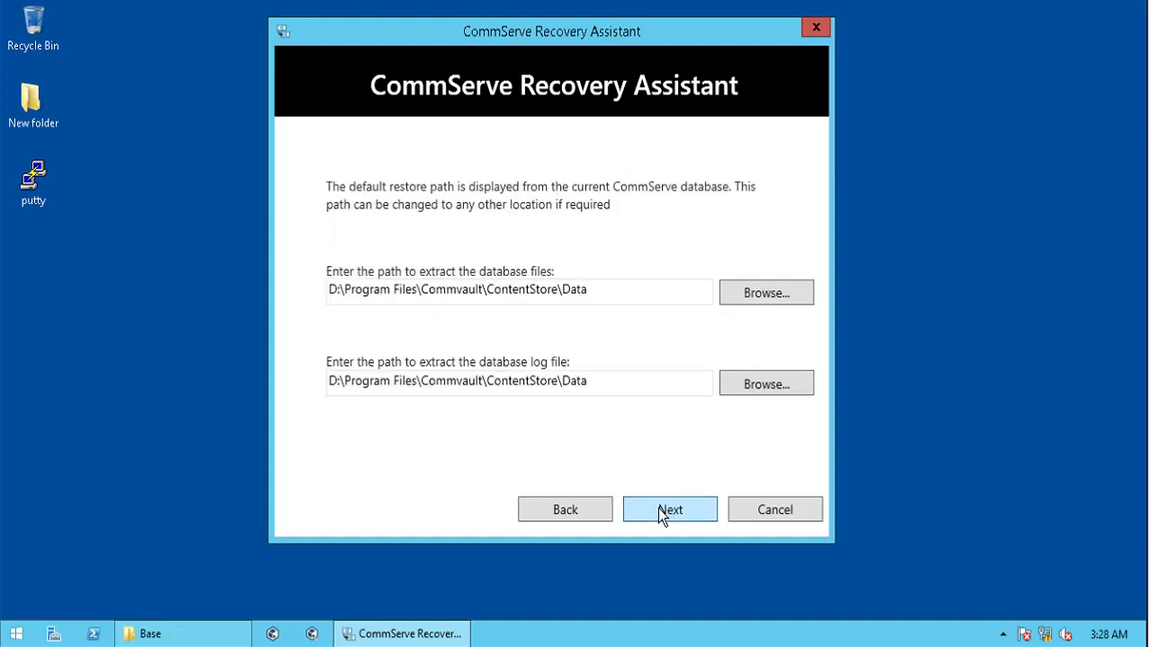
left_click(633, 292)
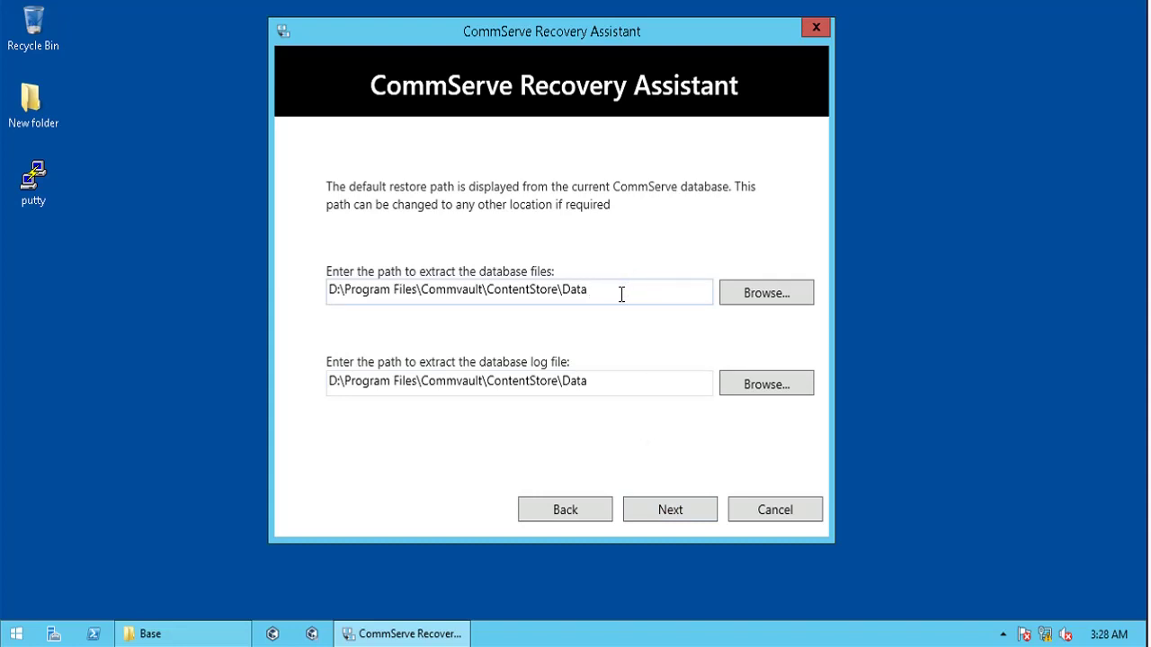
- Keep the log file path at D:\Program Files\Commvault\ContentStore\Data and continue to the summary
left_click(616, 383)
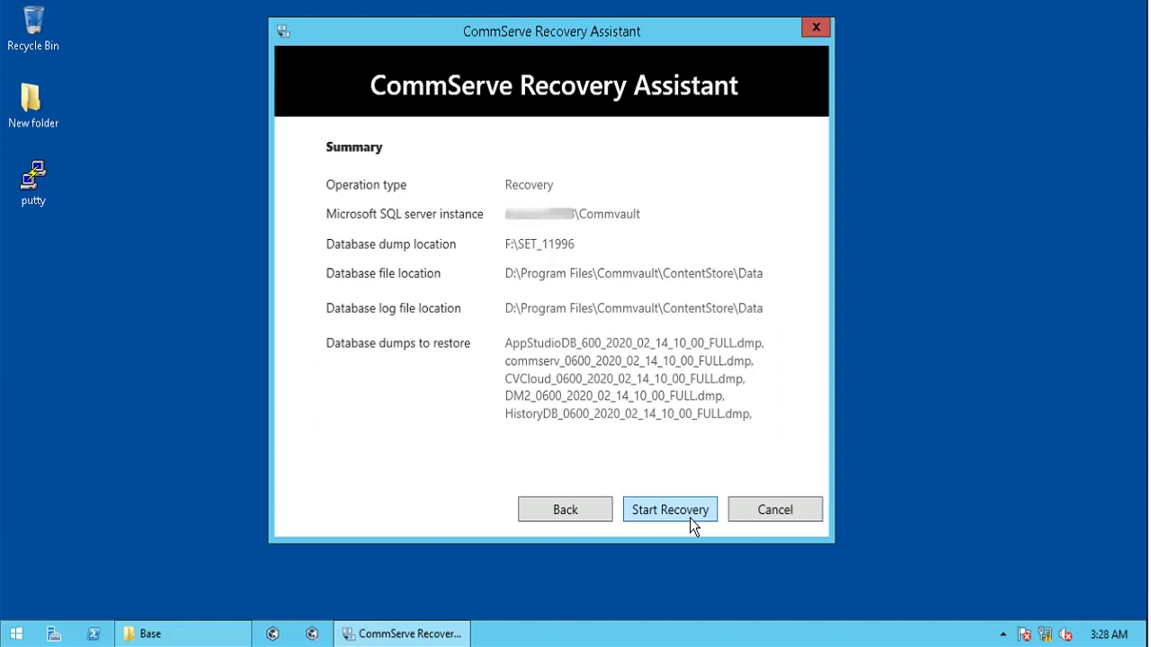
- Start the recovery and let all five stages, including the database upgrade, complete
left_click(689, 518)
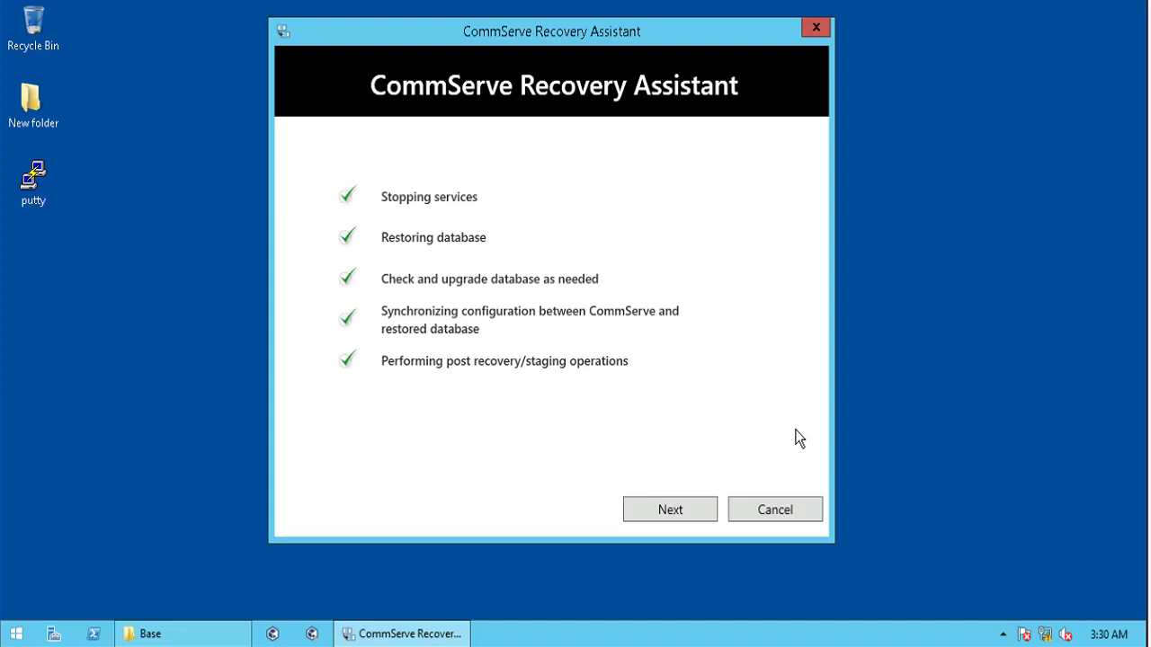
- Continue to the CSv10Win2k12001 name-change page and attempt to proceed without a license file
left_click(692, 514)
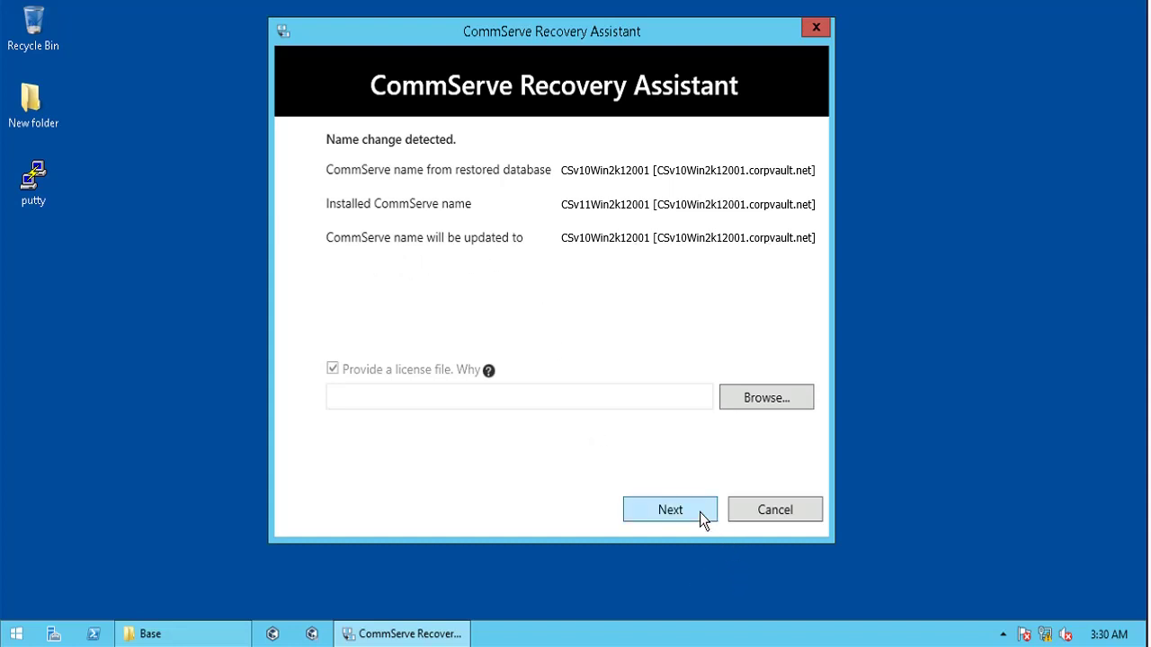
left_click(591, 400)
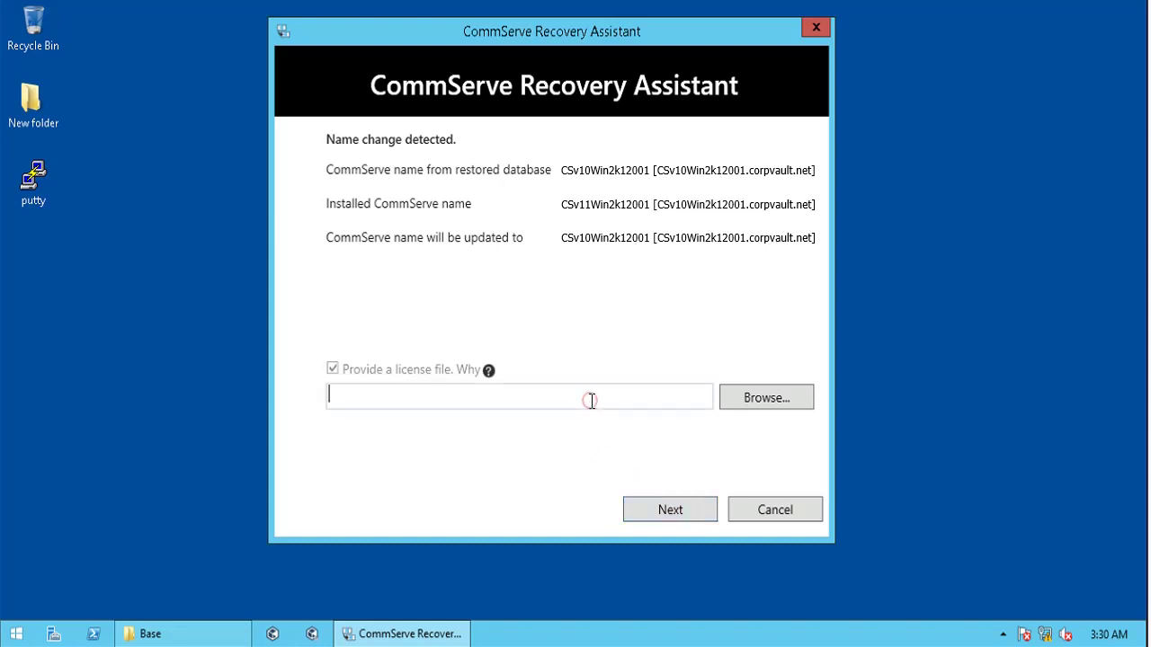
left_click(702, 509)
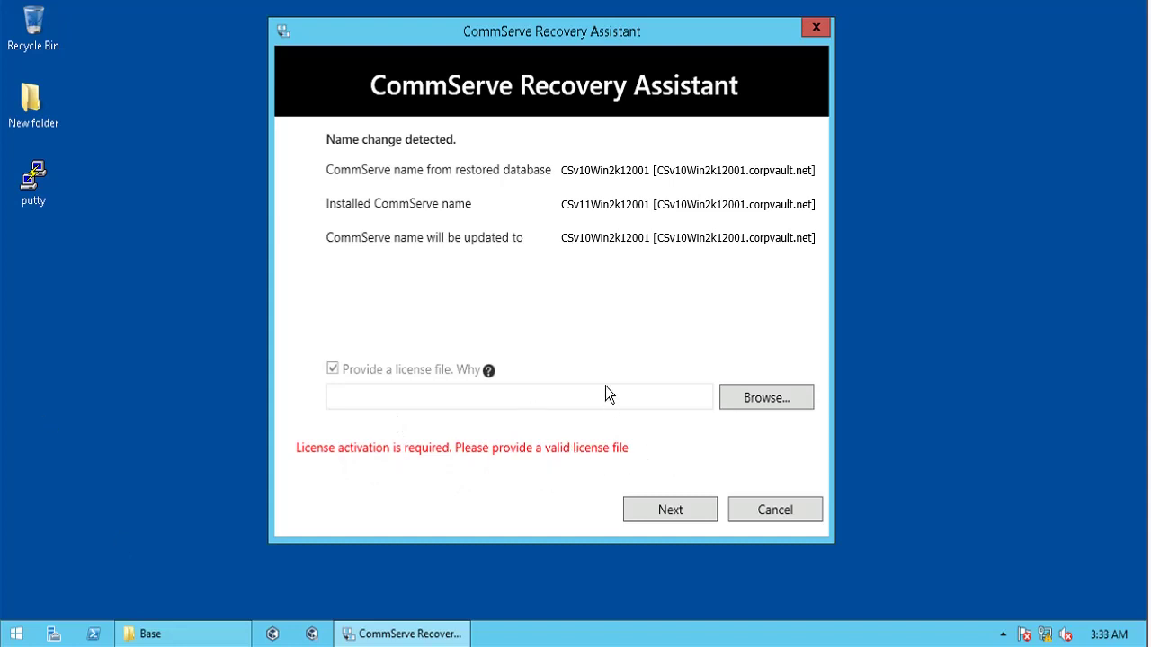
- Supply the license XML file from F:\SET_11996, continue, and finish the recovery
left_click(782, 393)
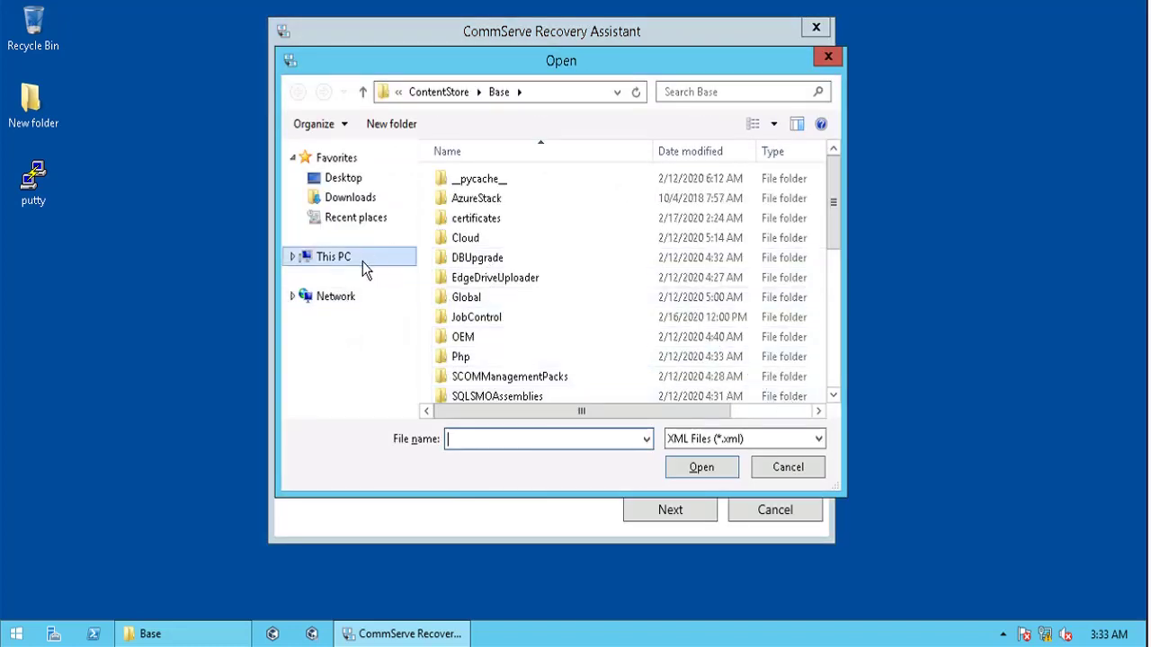
left_click(533, 94)
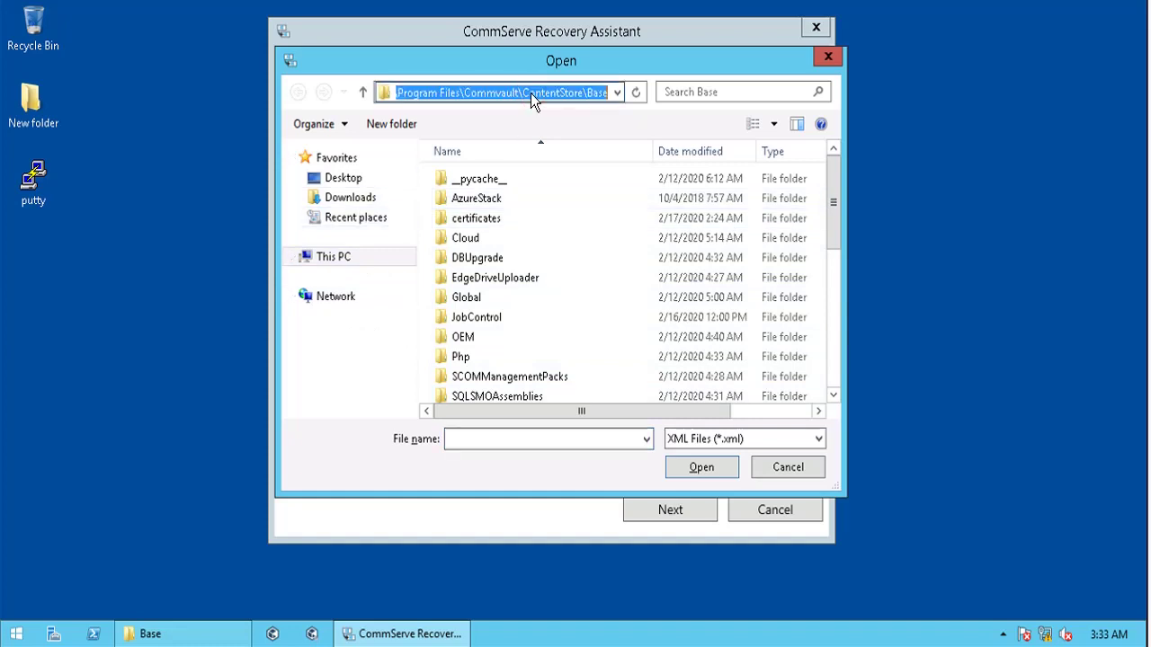
type("f:")
key("Return")
double_click(482, 218)
double_click(495, 181)
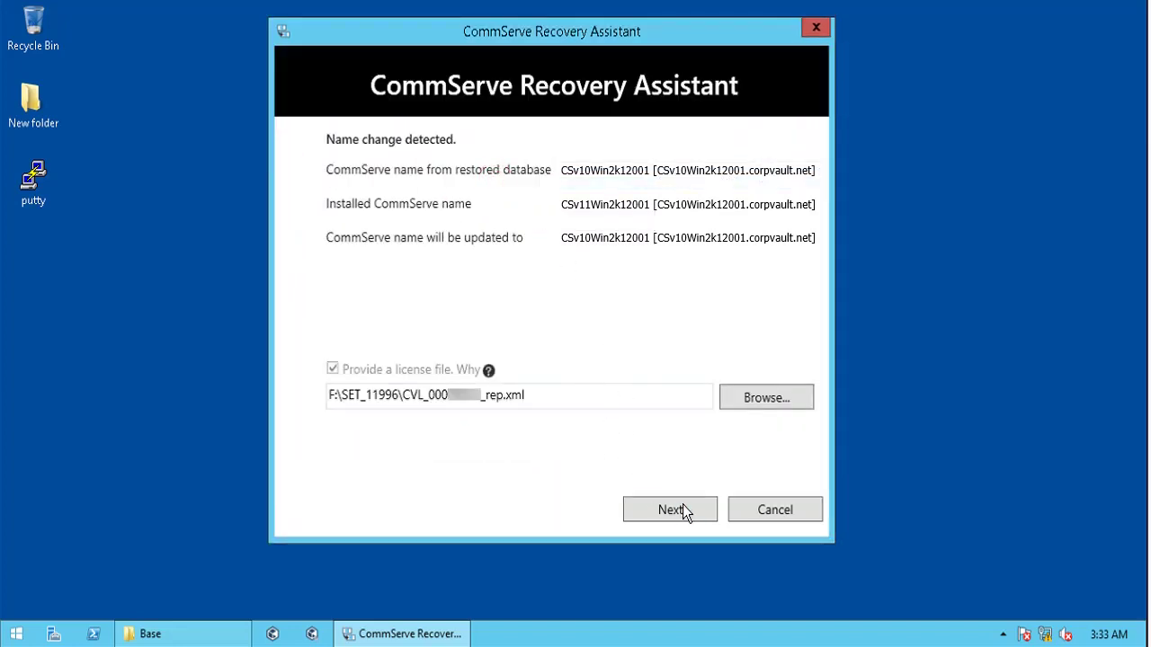
left_click(673, 510)
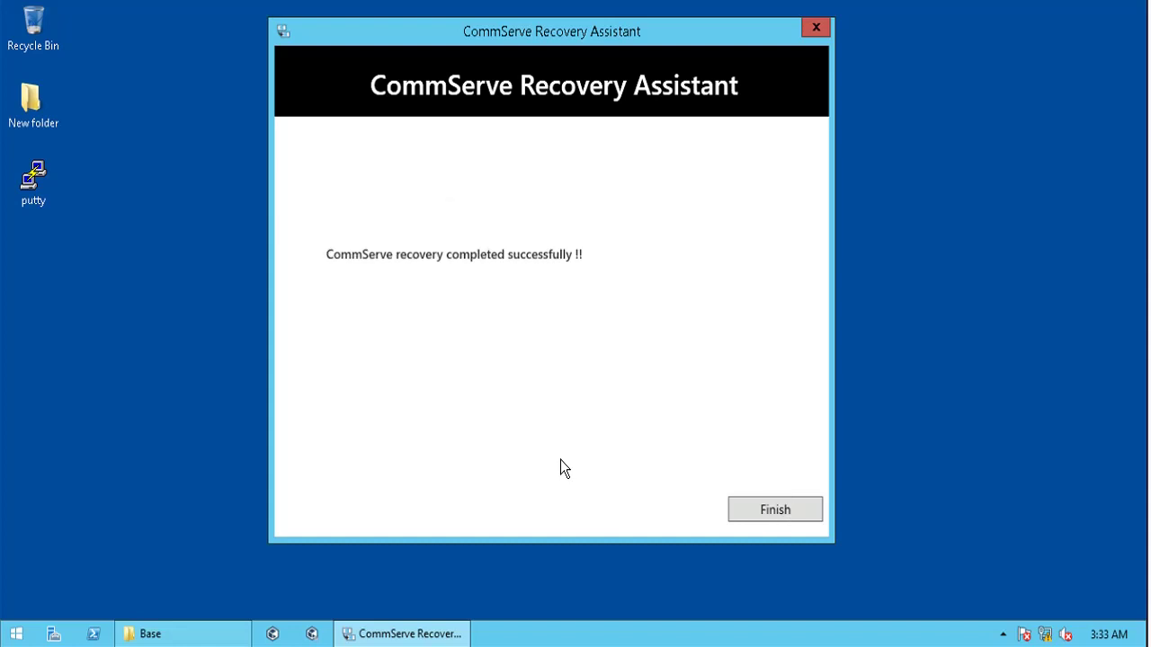
left_click(803, 519)
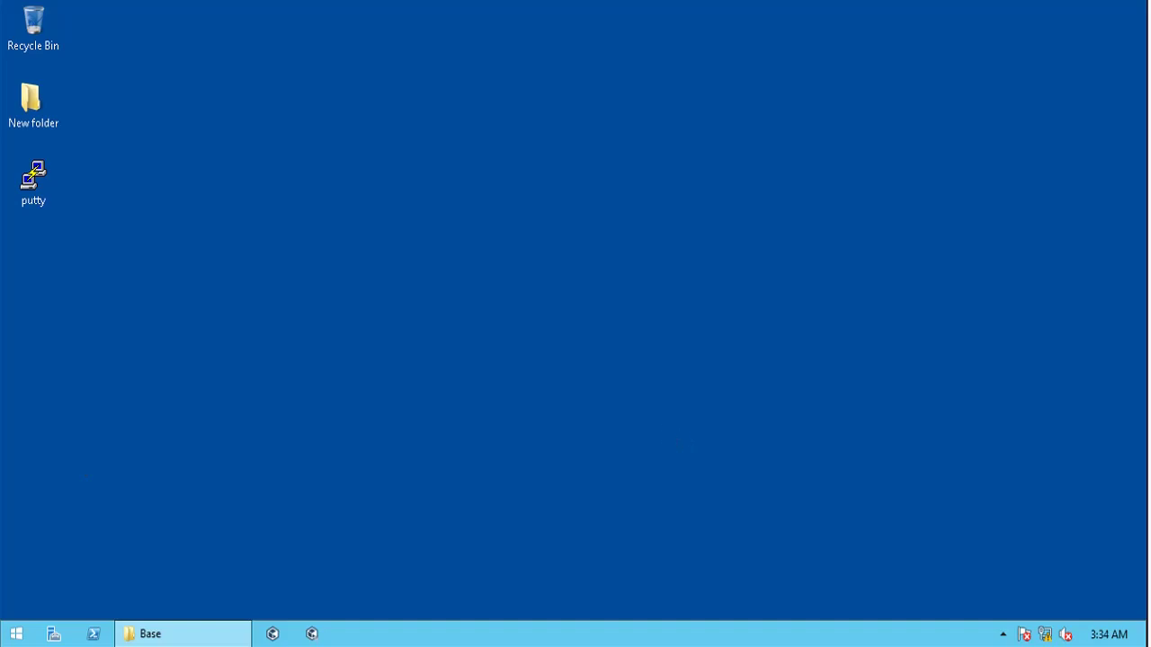
- Go from the Base folder up to ContentStore and open its Log Files folder
left_click(184, 633)
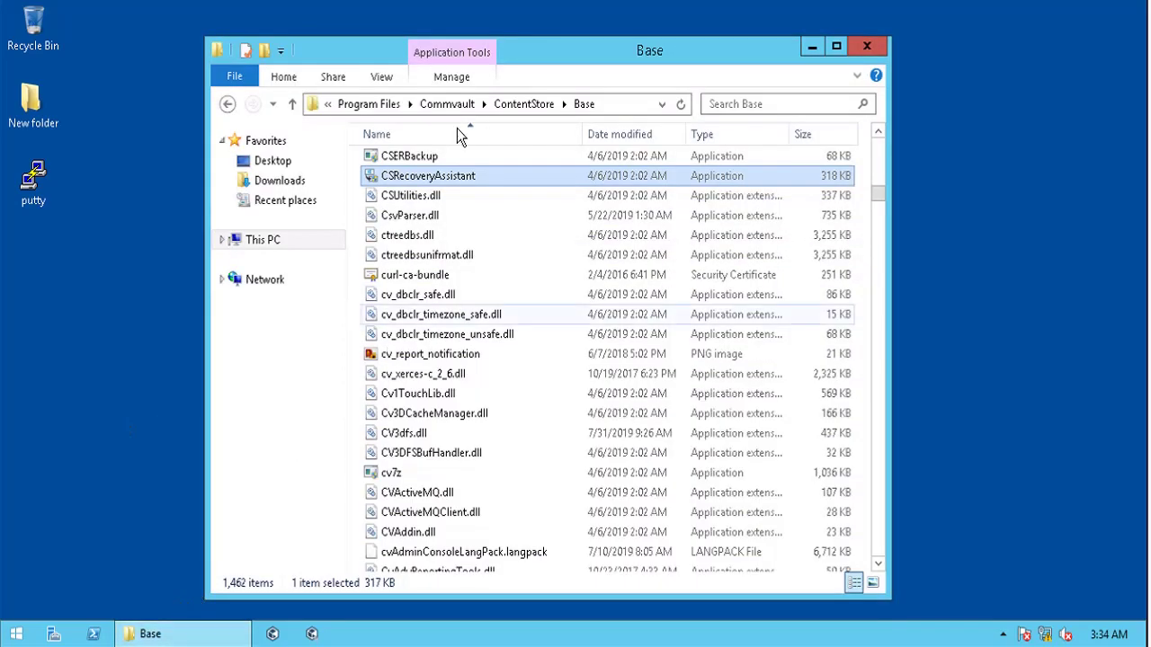
left_click(513, 107)
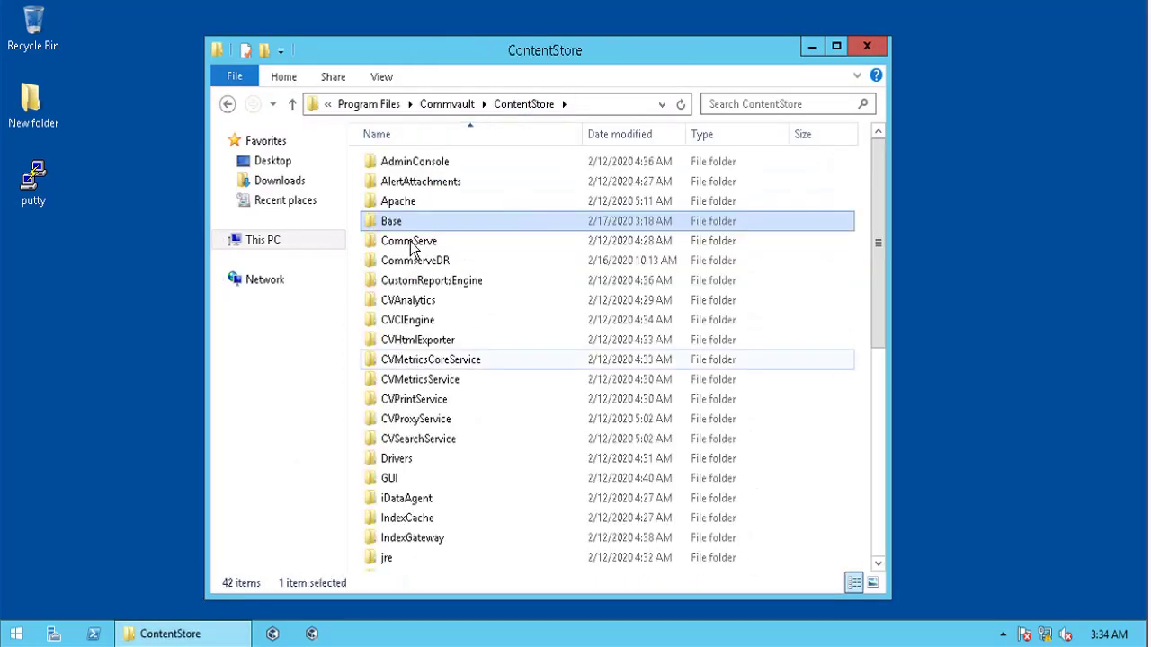
left_click(402, 442)
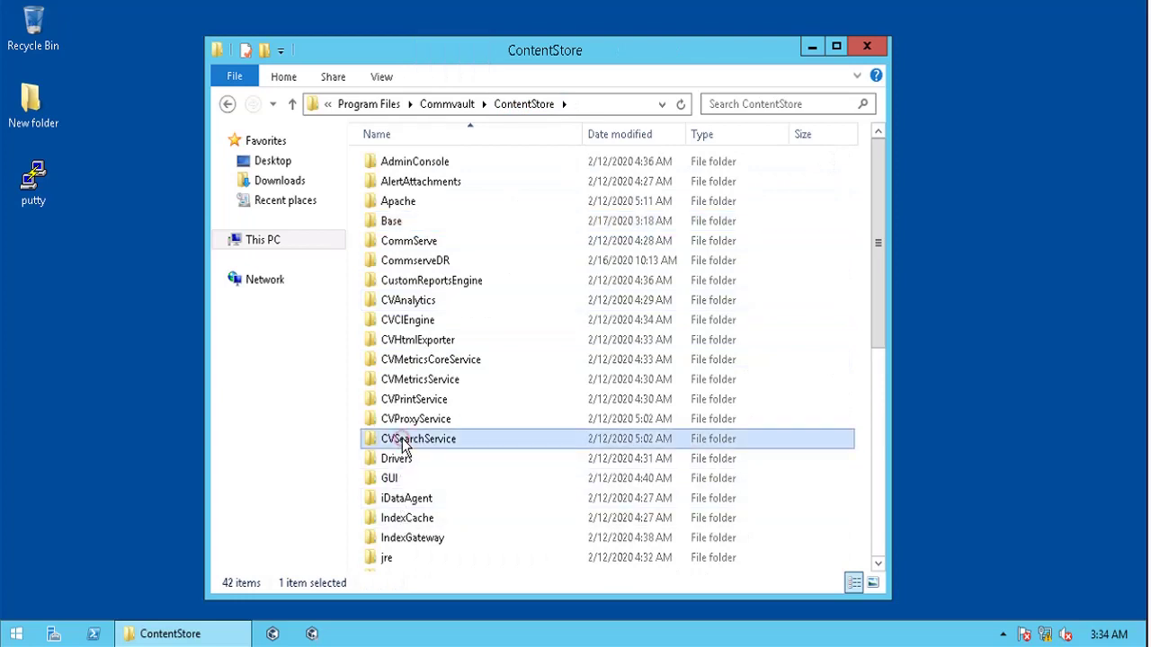
key("l")
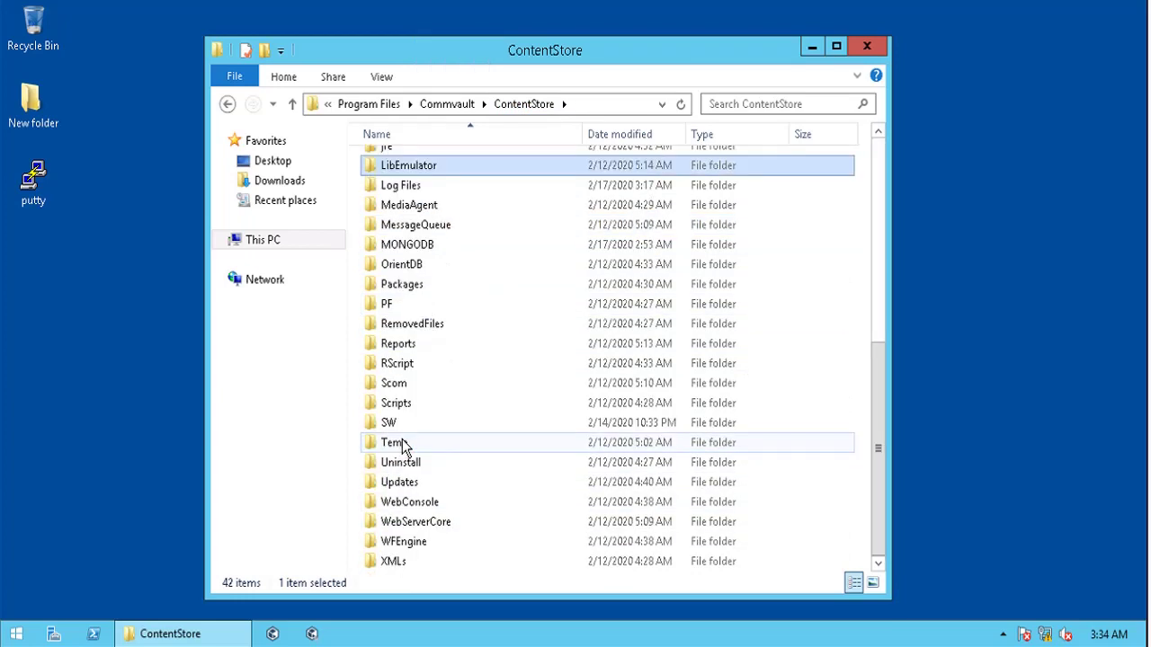
double_click(412, 189)
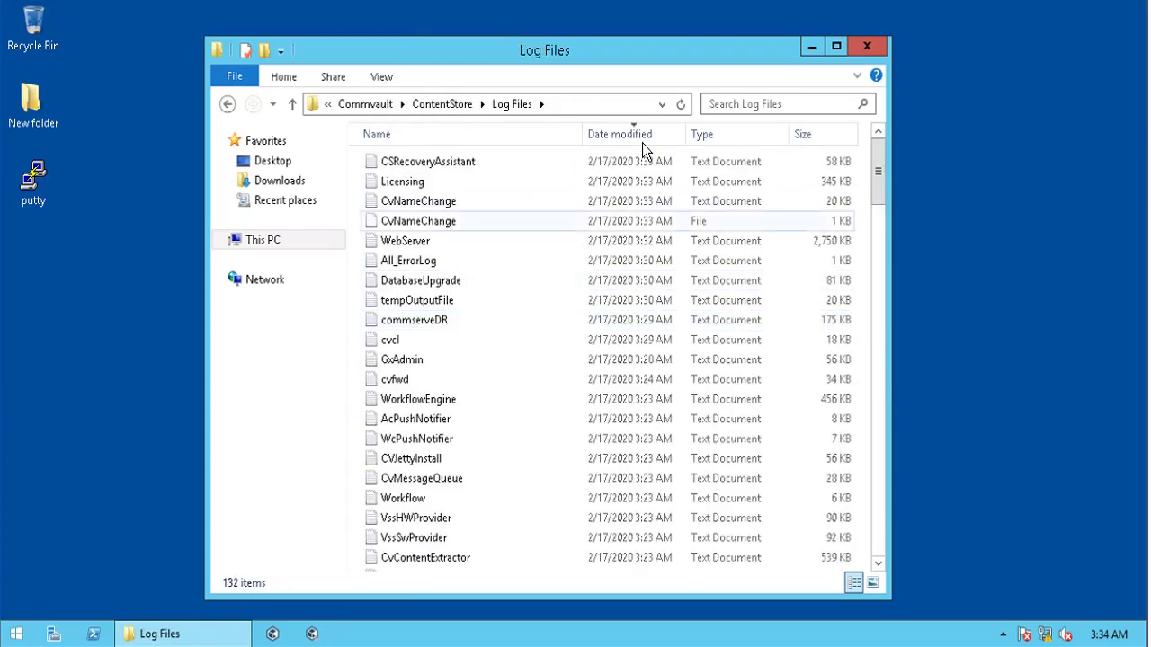
- Review the end of the CSRecoveryAssistant log in Notepad, highlighting 'Restored database', then minimize it
double_click(457, 161)
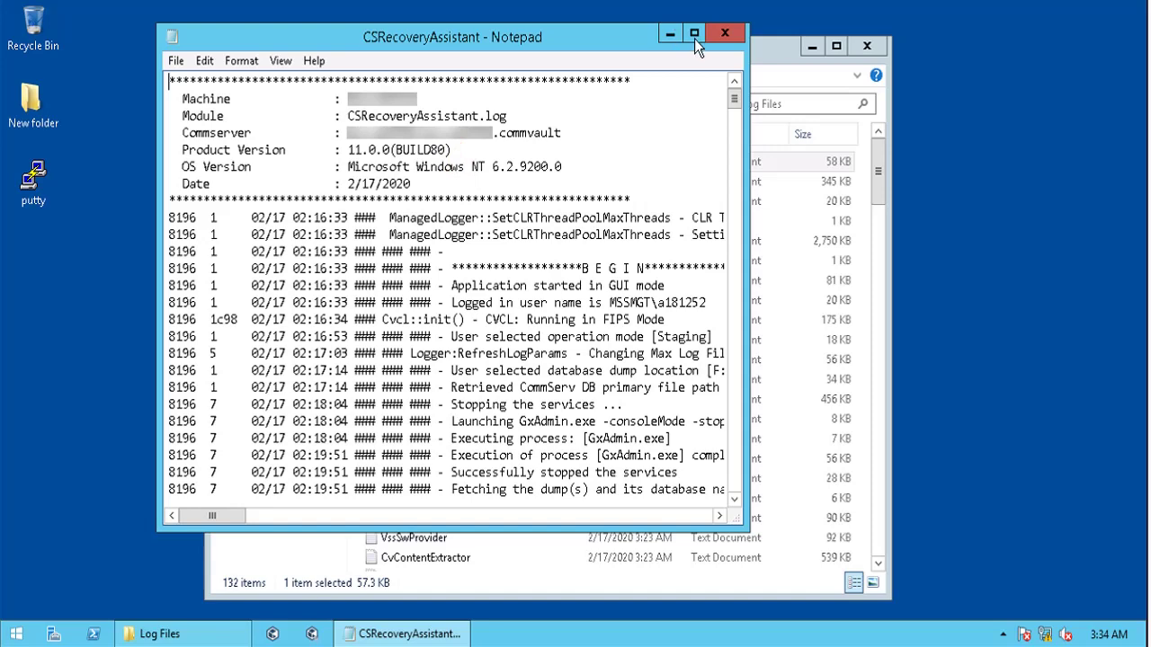
left_click(692, 36)
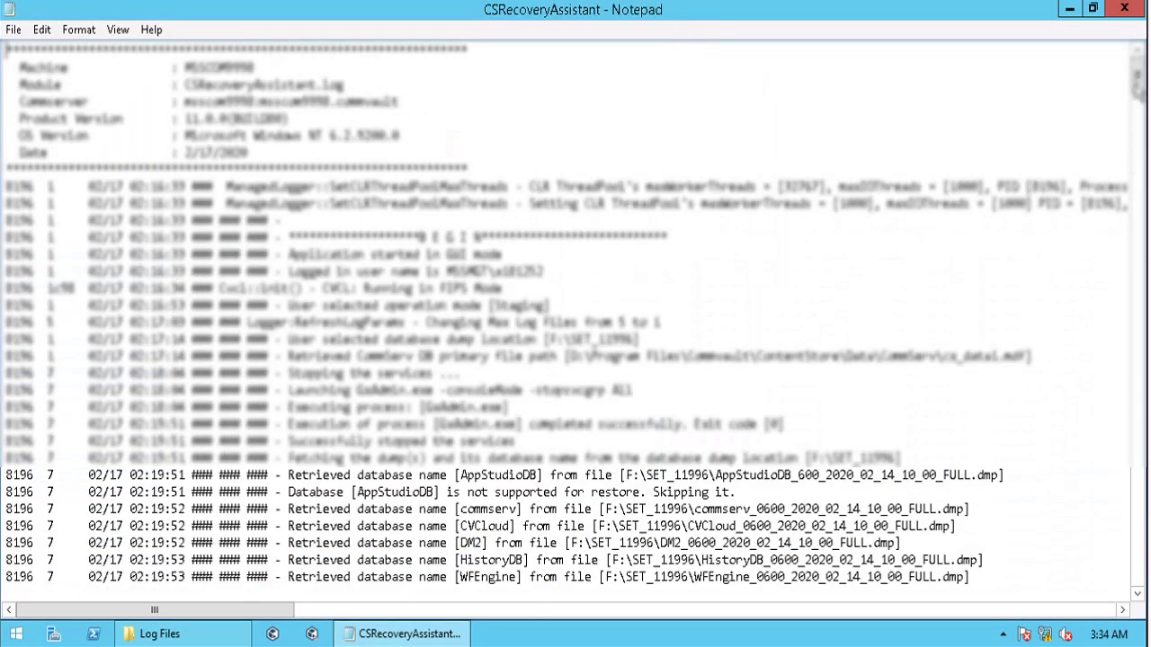
left_click_drag(1138, 82, 1144, 608)
left_click(84, 508)
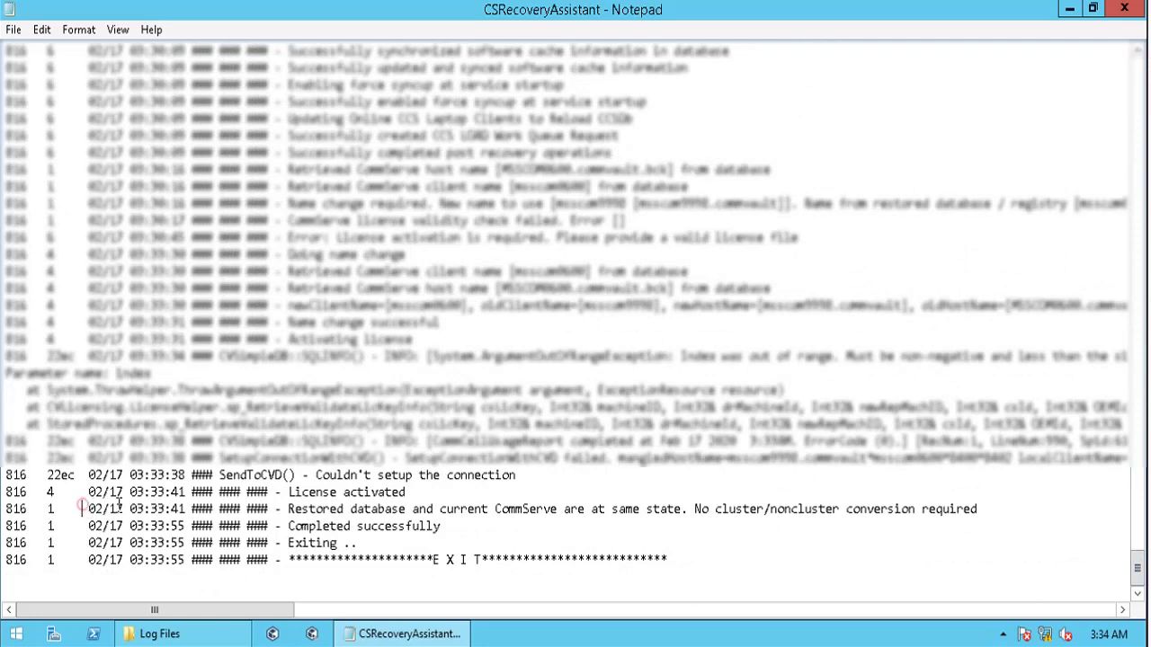
left_click_drag(119, 509, 185, 509)
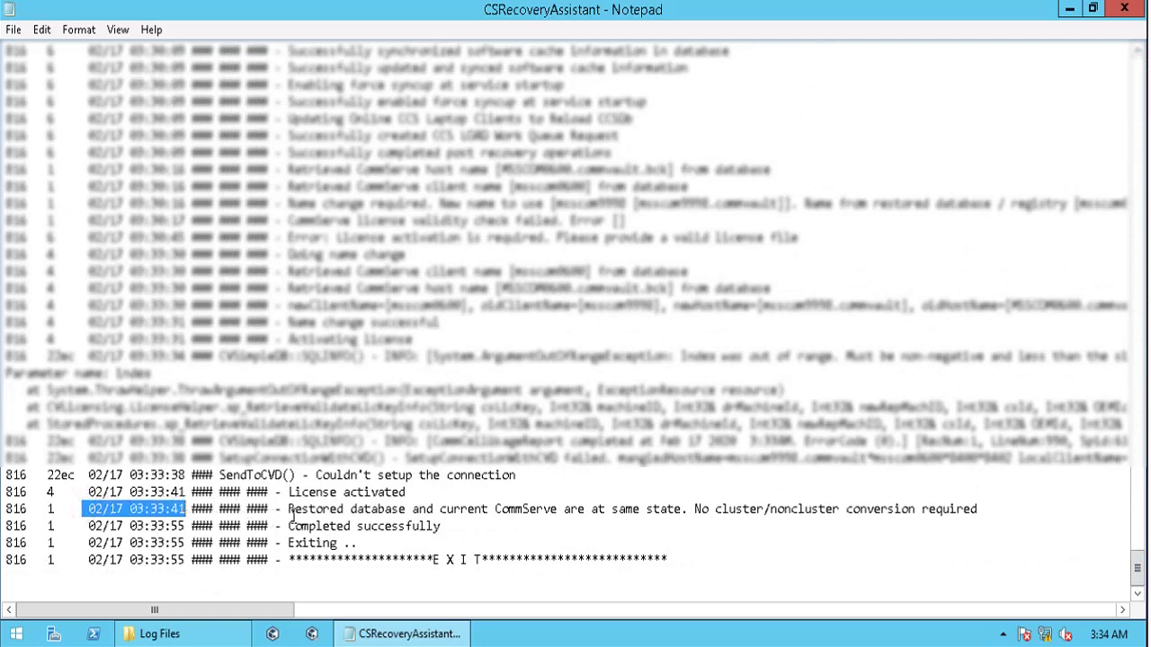
left_click_drag(288, 509, 407, 509)
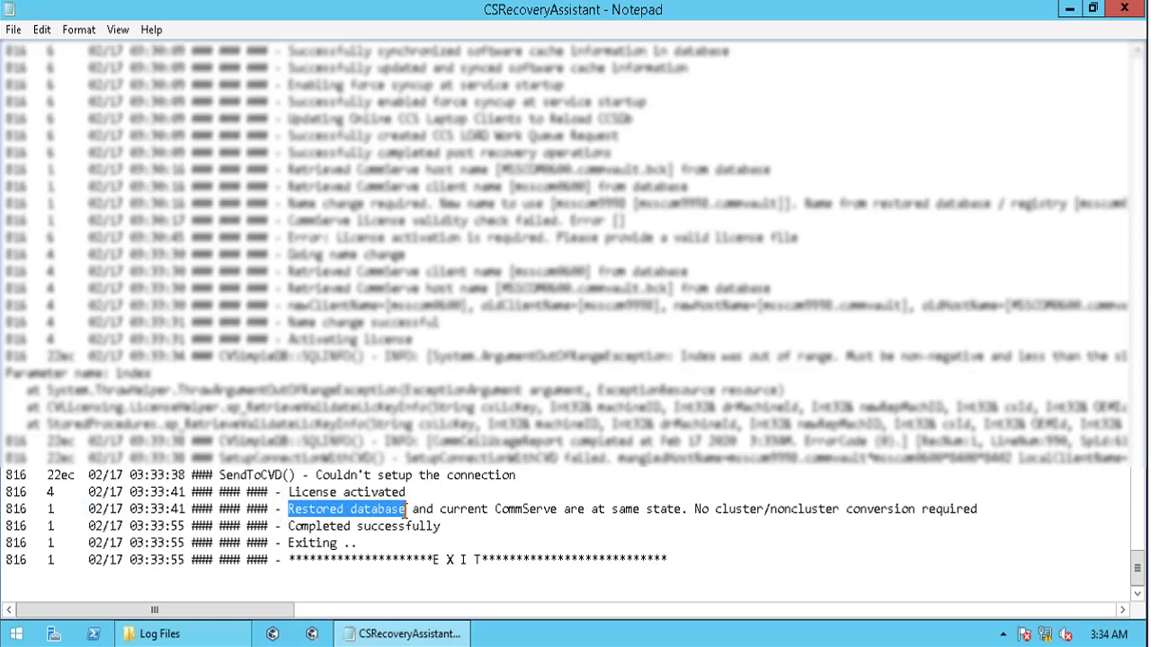
left_click(1068, 9)
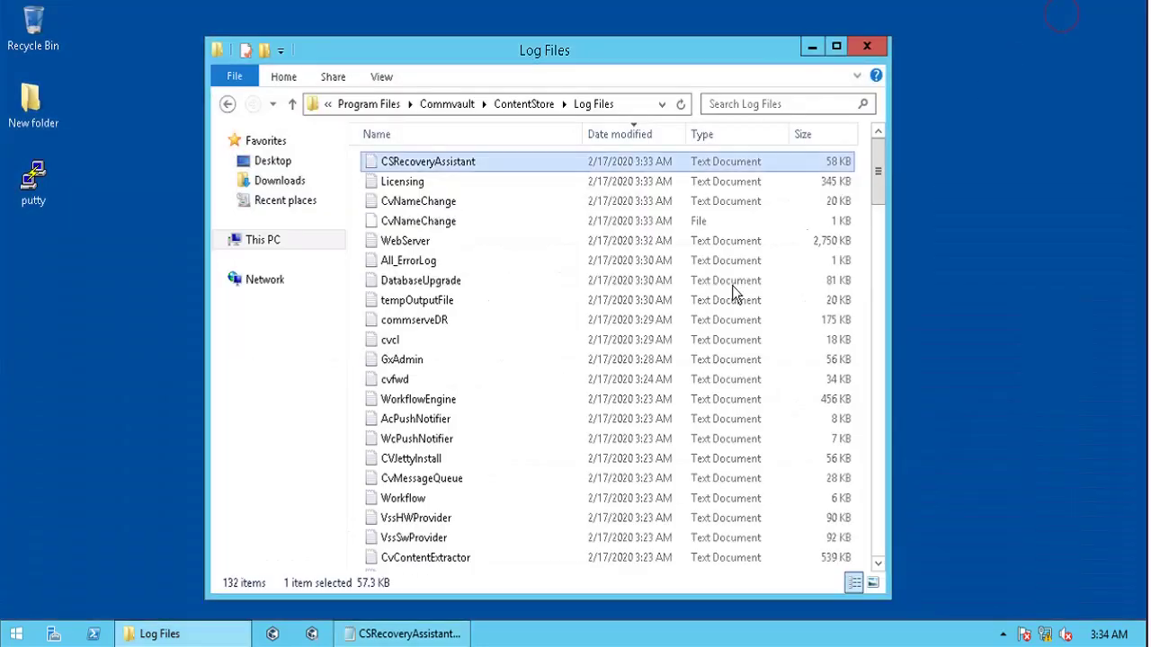
- Open the DatabaseUpgrade log maximized in Notepad and scroll to its end
double_click(423, 282)
left_click(694, 34)
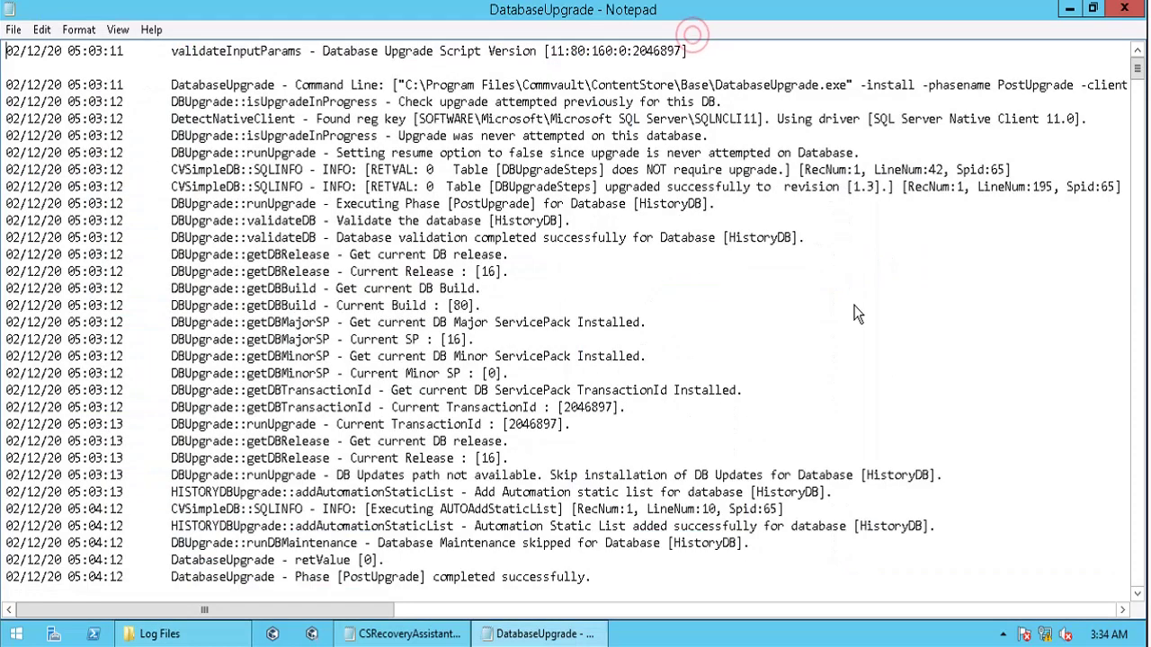
left_click_drag(5, 543, 46, 543)
left_click_drag(161, 577, 252, 594)
left_click(594, 526)
left_click_drag(1137, 64, 1138, 596)
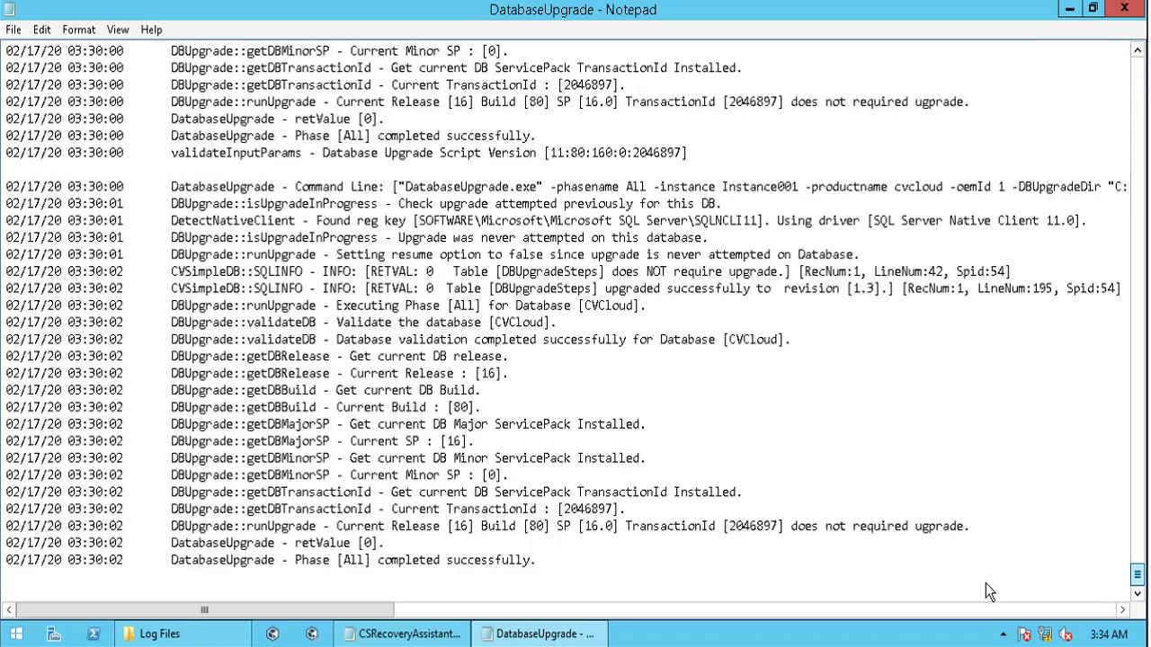
- Highlight the final 'Phase [All] completed successfully' line and DatabaseUpgrade.exe, then close the log
left_click(8, 562)
left_click_drag(5, 561, 68, 561)
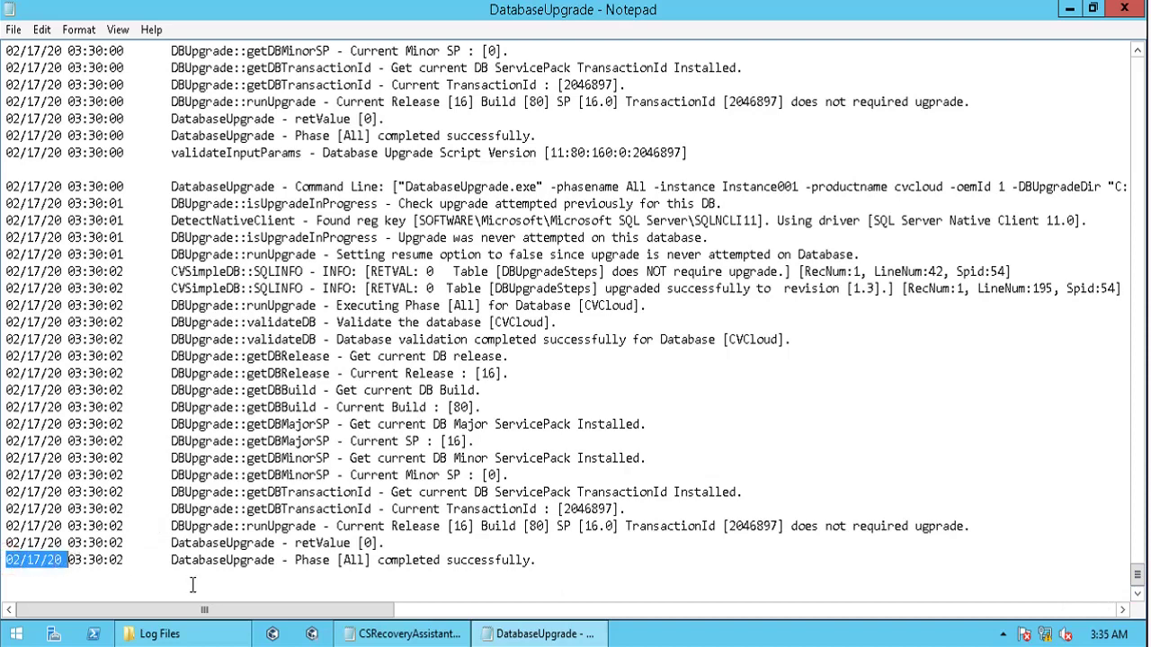
left_click_drag(171, 560, 545, 560)
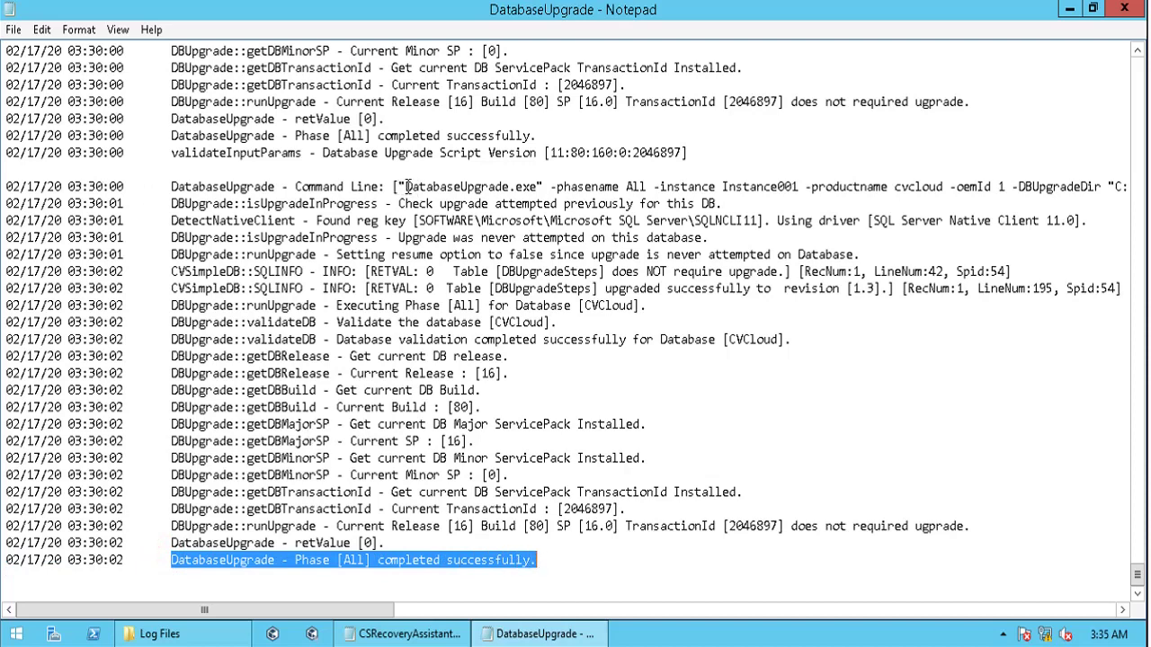
left_click_drag(404, 186, 545, 194)
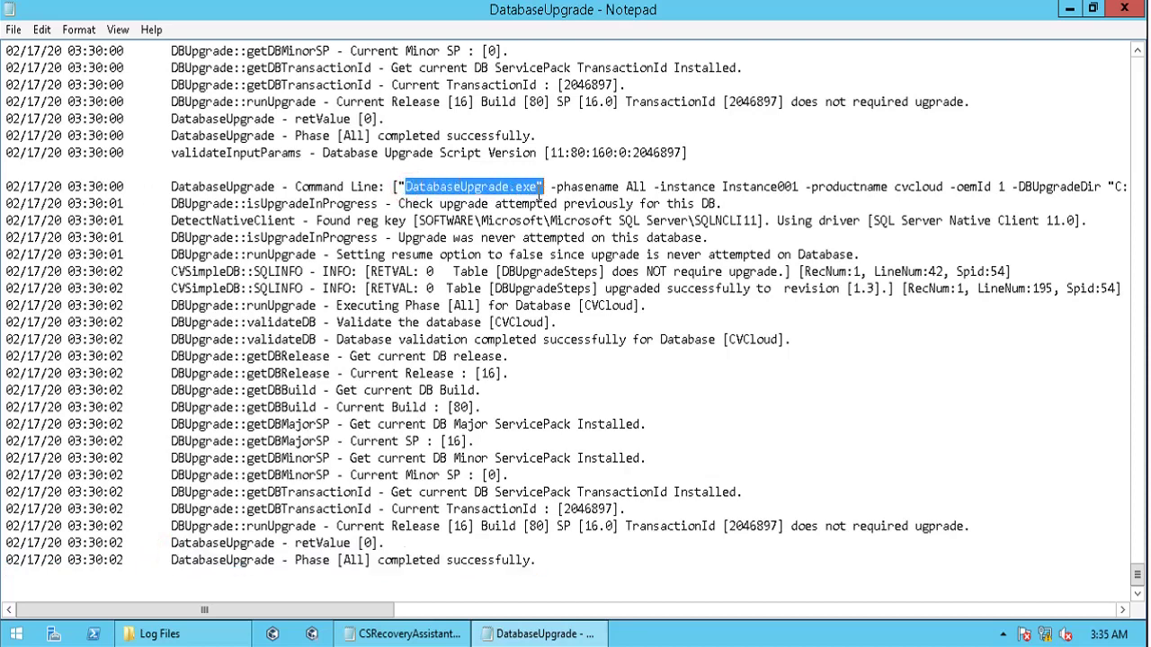
left_click(1124, 9)
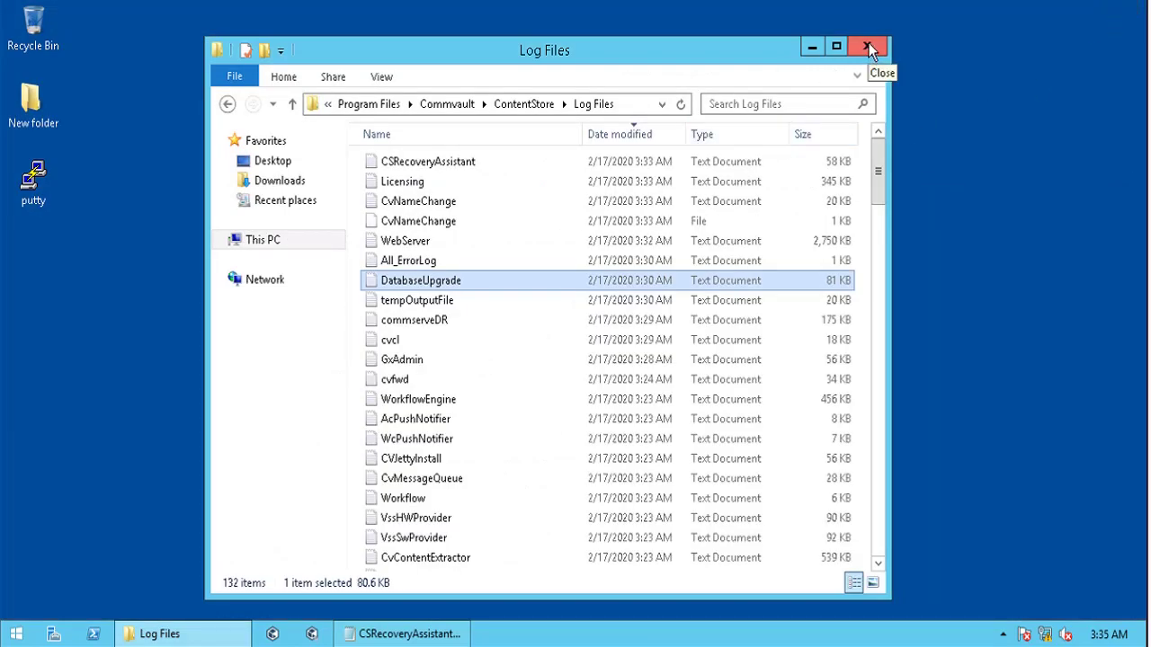
- Close the CSRecoveryAssistant log and open the ContentStore Base folder in File Explorer
left_click(400, 634)
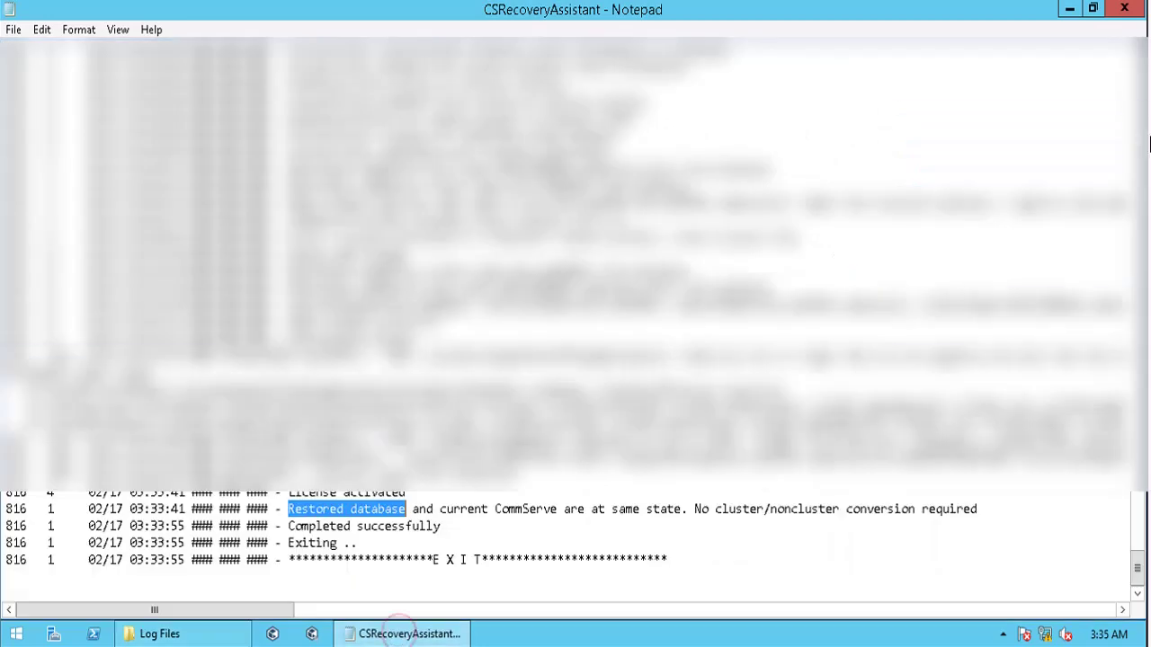
left_click(1125, 9)
left_click(514, 104)
double_click(389, 186)
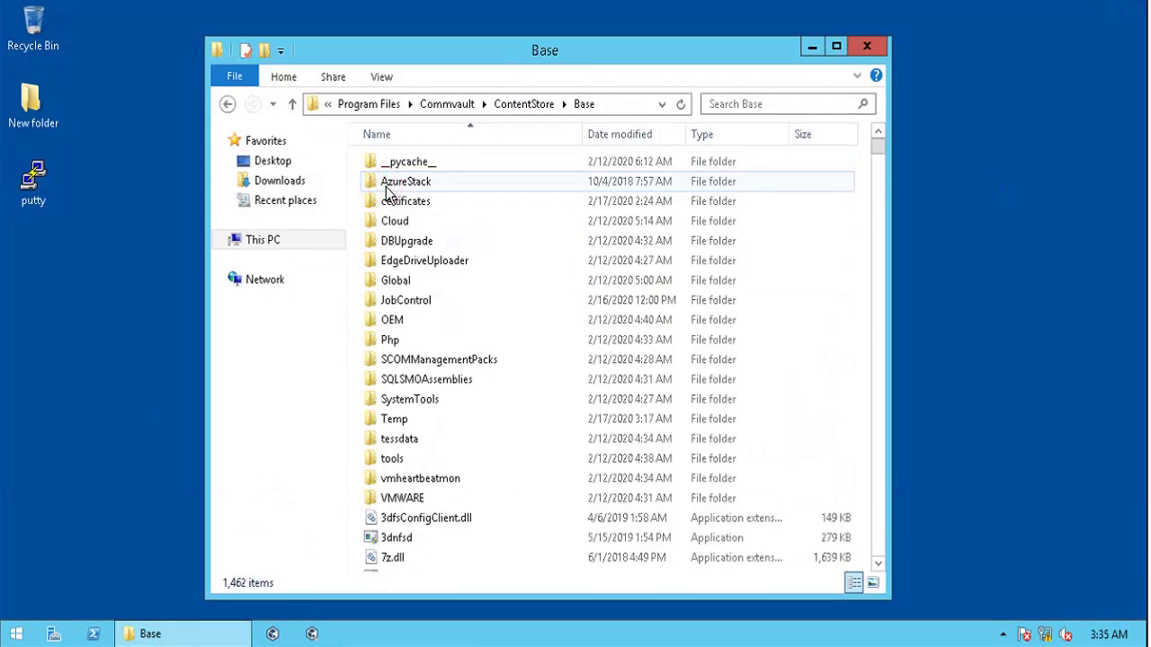
- Find DBUpgradeUI in the Base folder and run it as administrator
left_click(402, 304)
type("dbupgrader")
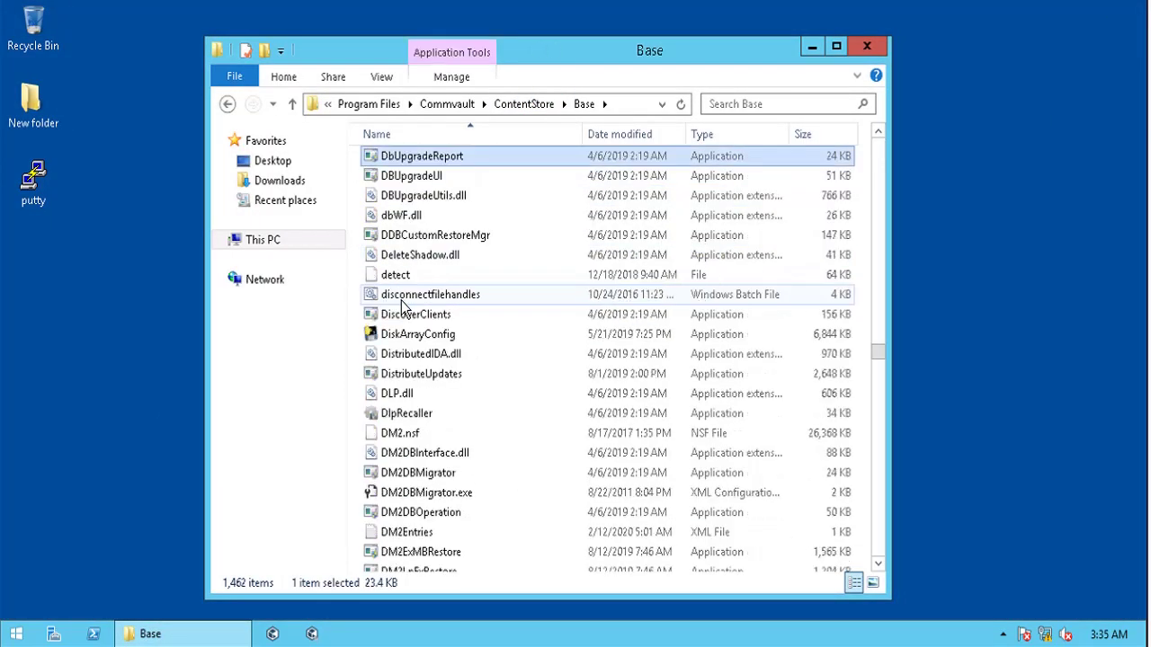
left_click(440, 180)
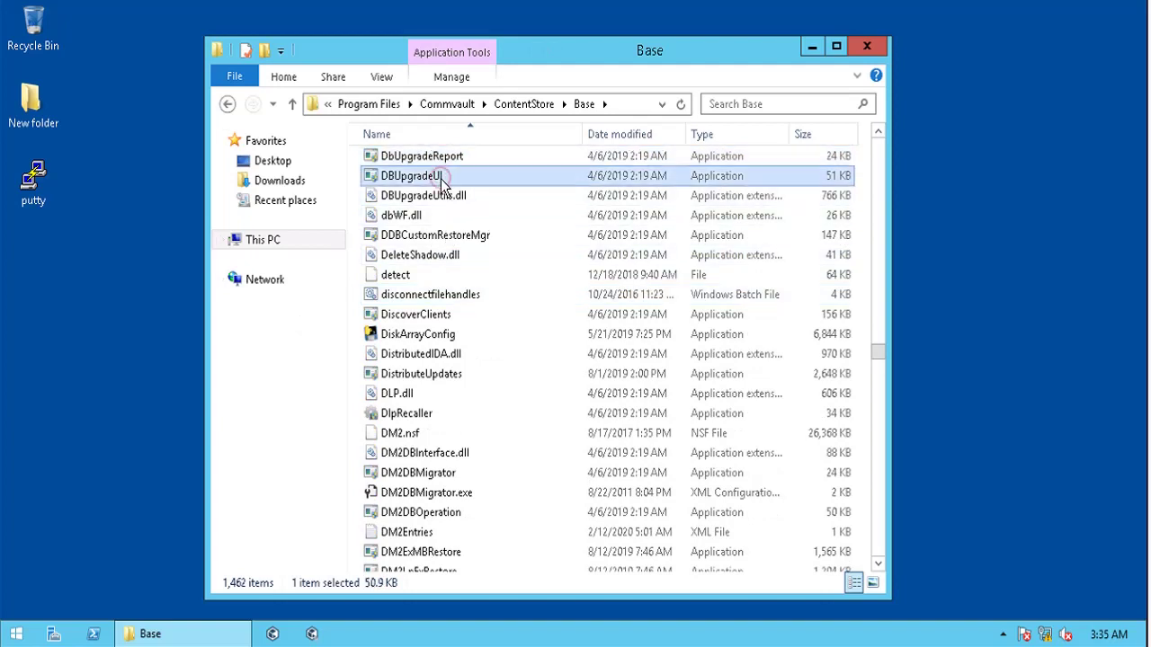
right_click(532, 178)
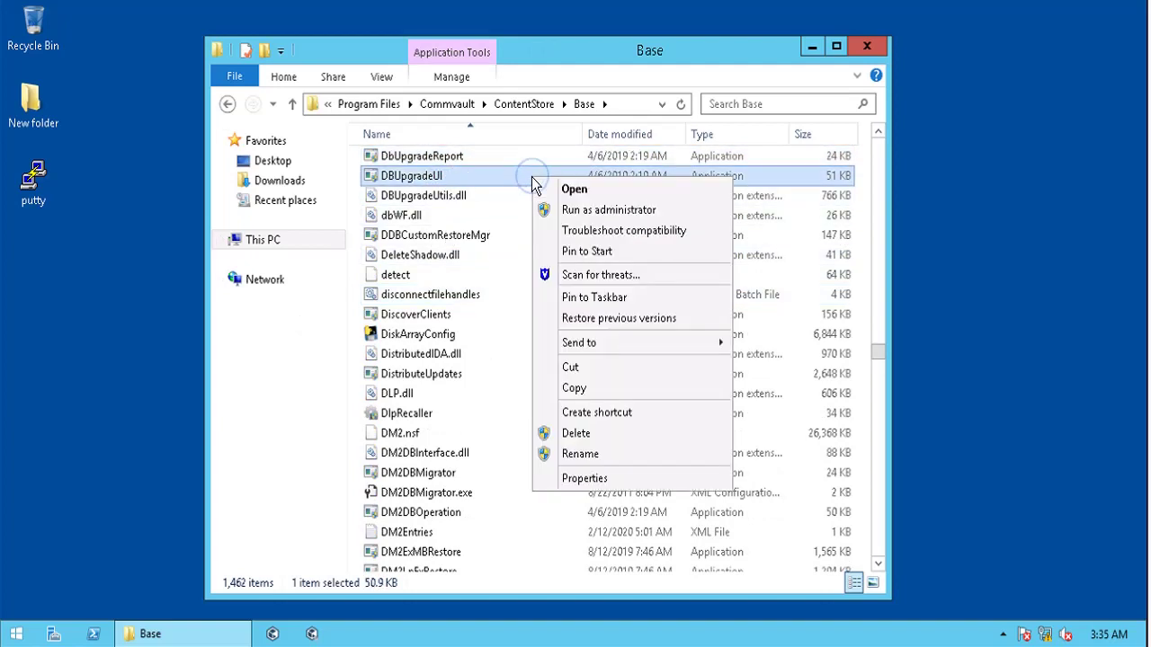
left_click(580, 213)
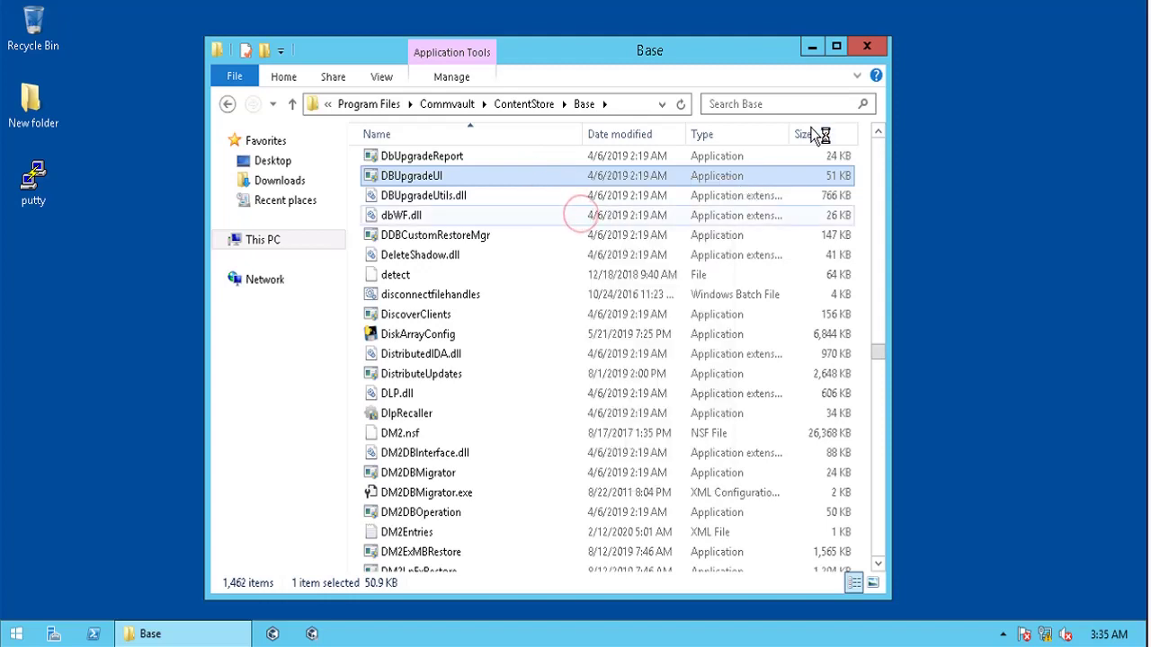
left_click(811, 47)
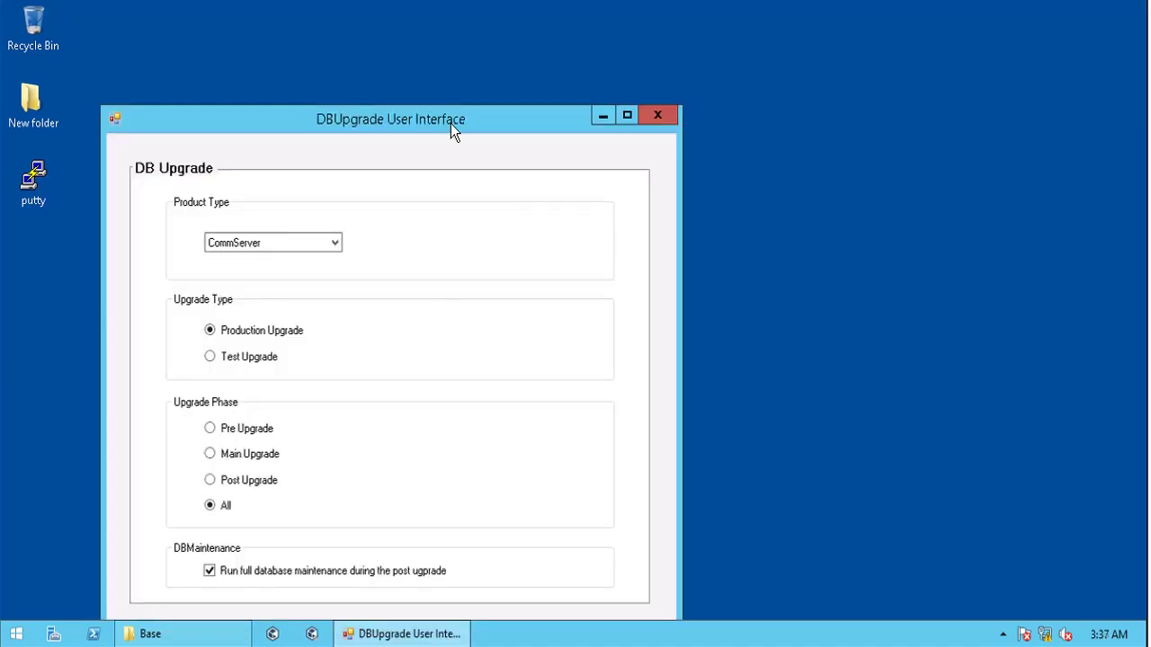
left_click_drag(429, 128, 591, 50)
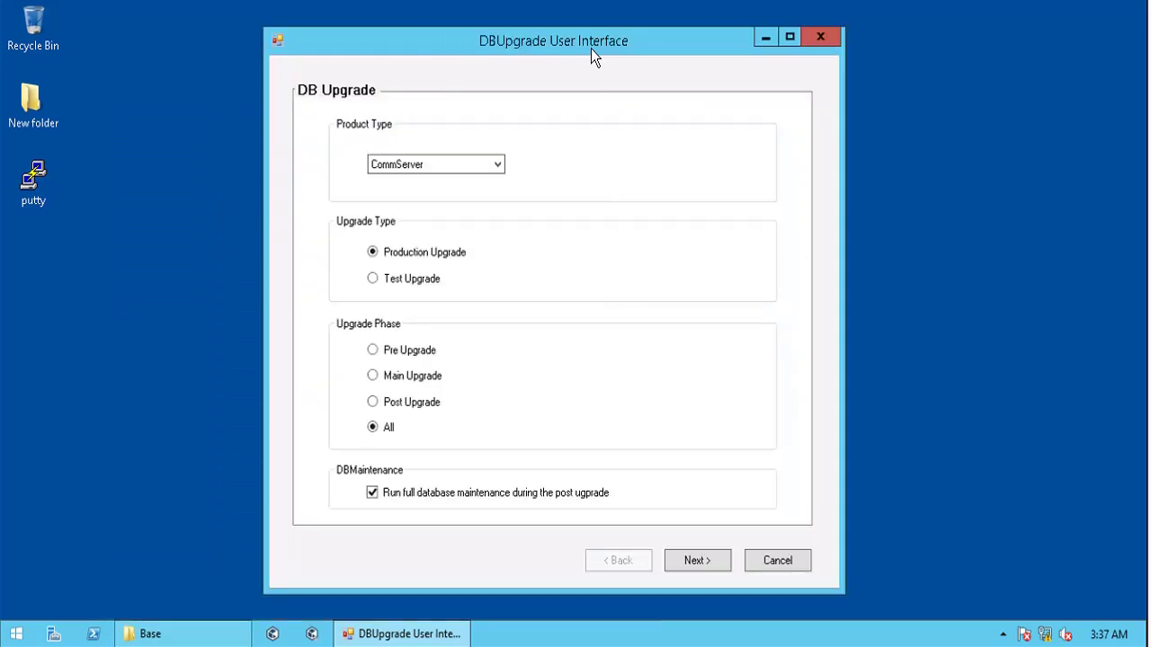
left_click(497, 167)
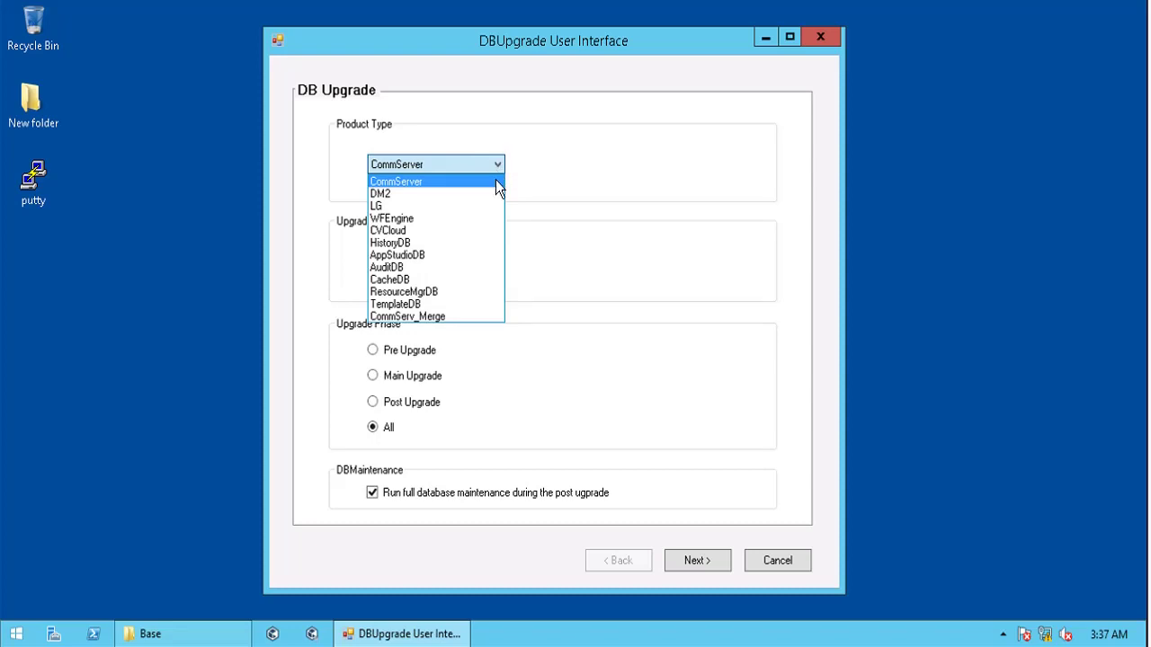
left_click(496, 179)
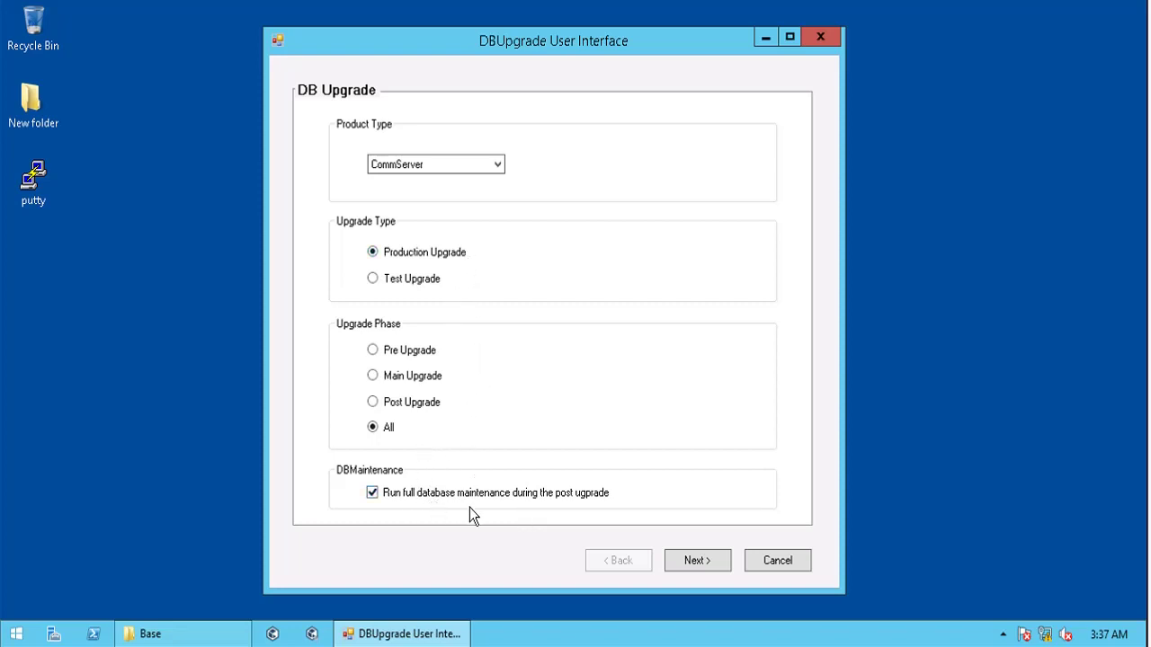
- Accept the Upgrade Type, CommServ Host Name and Database Information pages unchanged
left_click(711, 561)
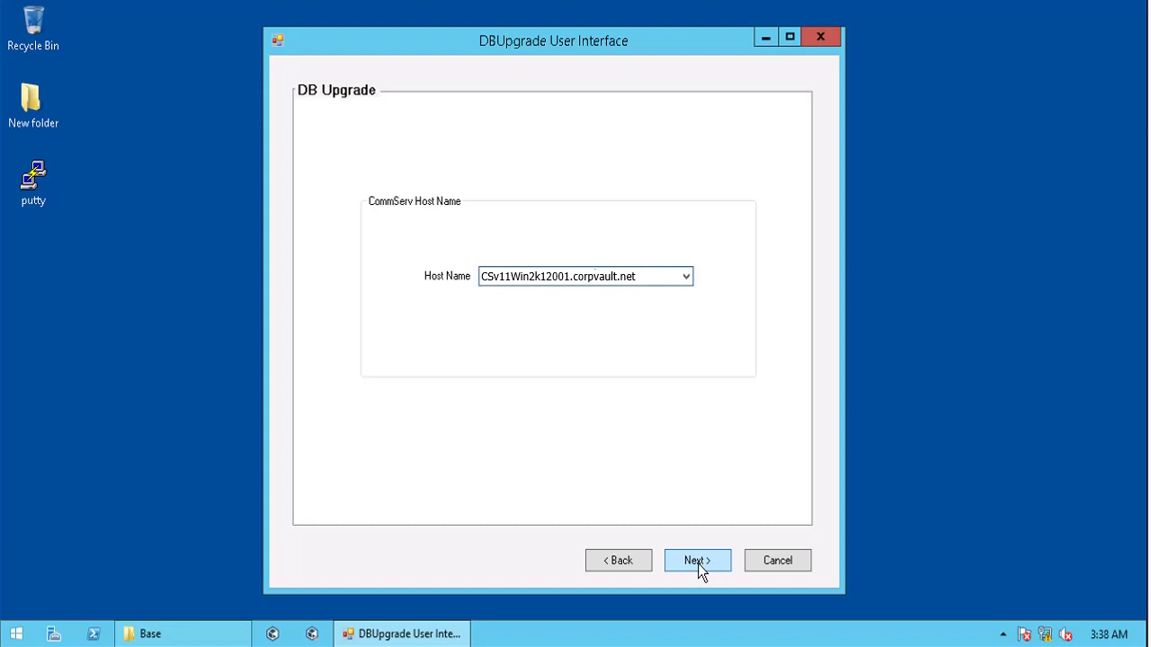
left_click(698, 563)
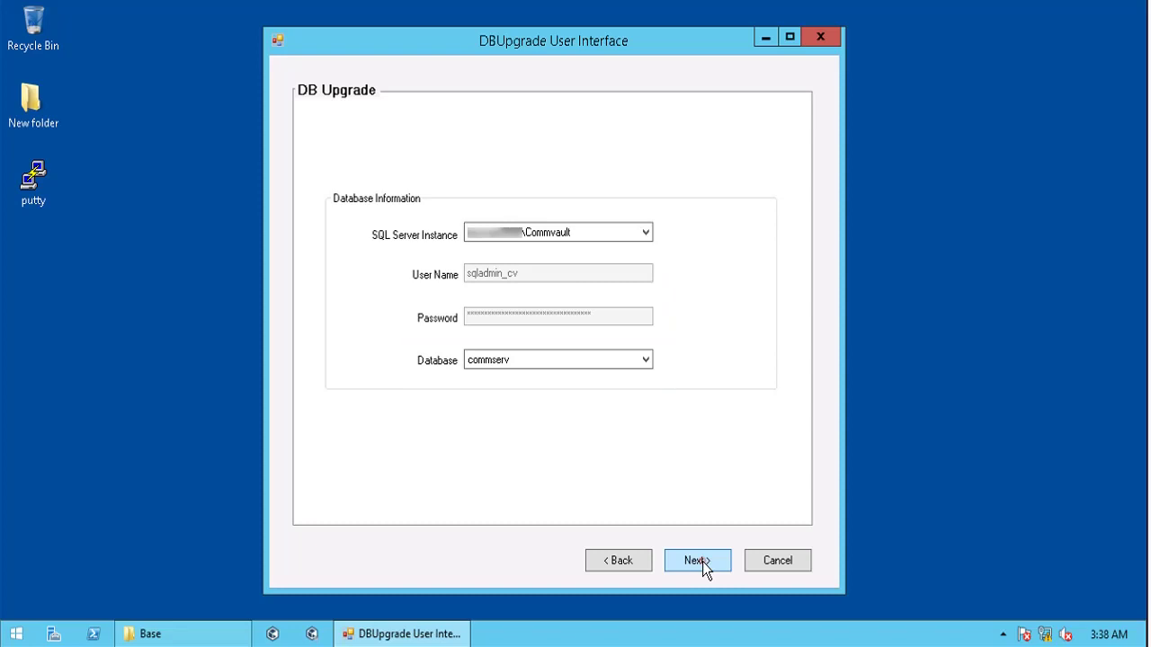
left_click(698, 560)
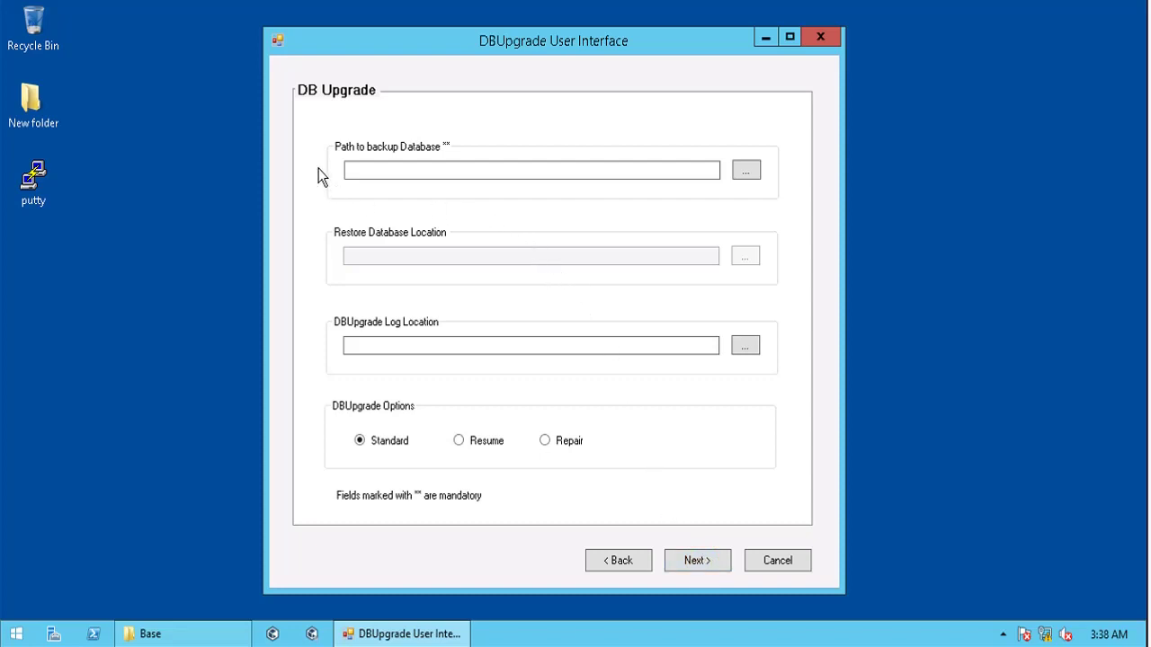
- Set the database backup path to a new F:\DBUpgrade\BackupDB folder
left_click(747, 172)
left_click(689, 354)
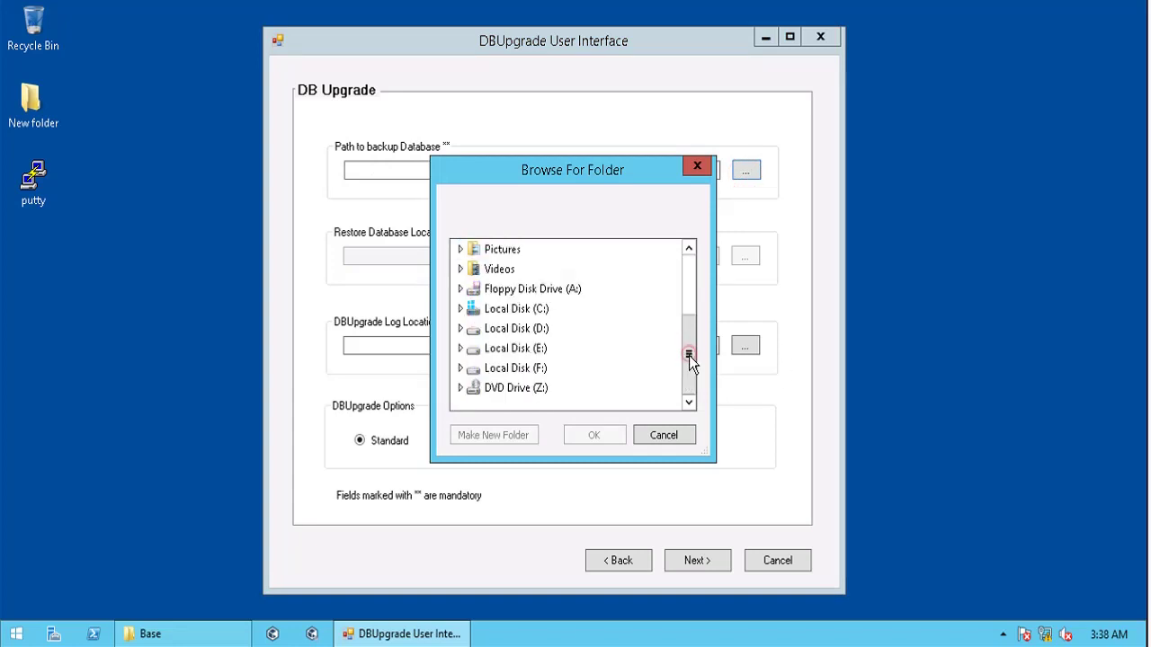
left_click(528, 370)
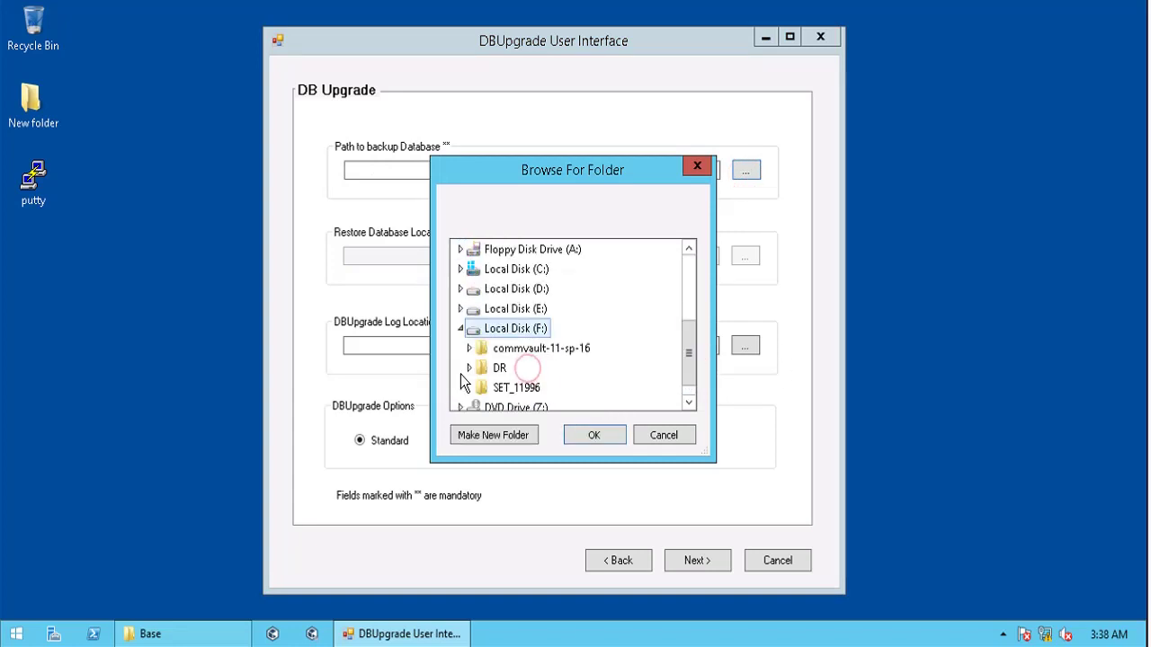
left_click(500, 443)
type("D")
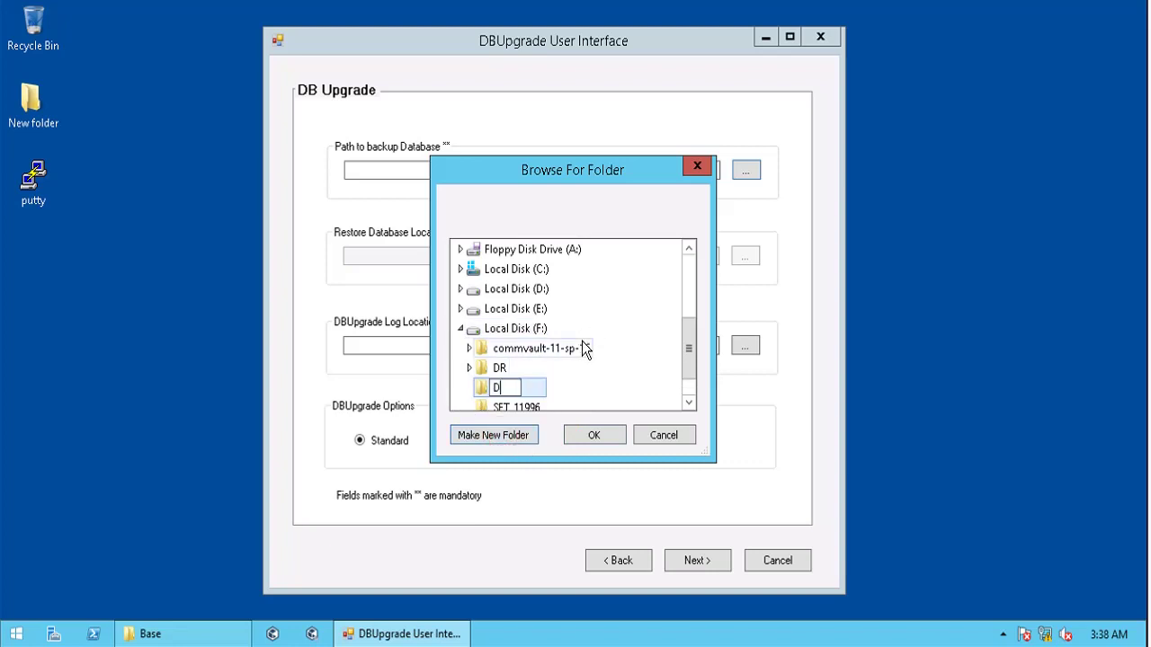
type("BUpgrade")
key("Return")
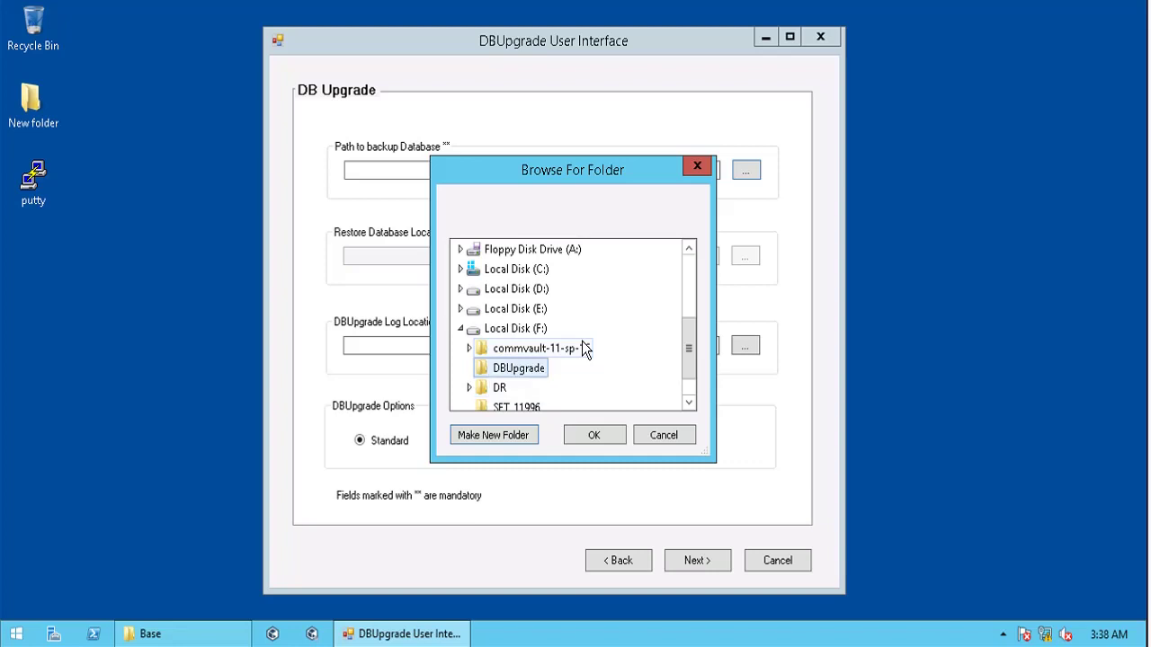
left_click(522, 435)
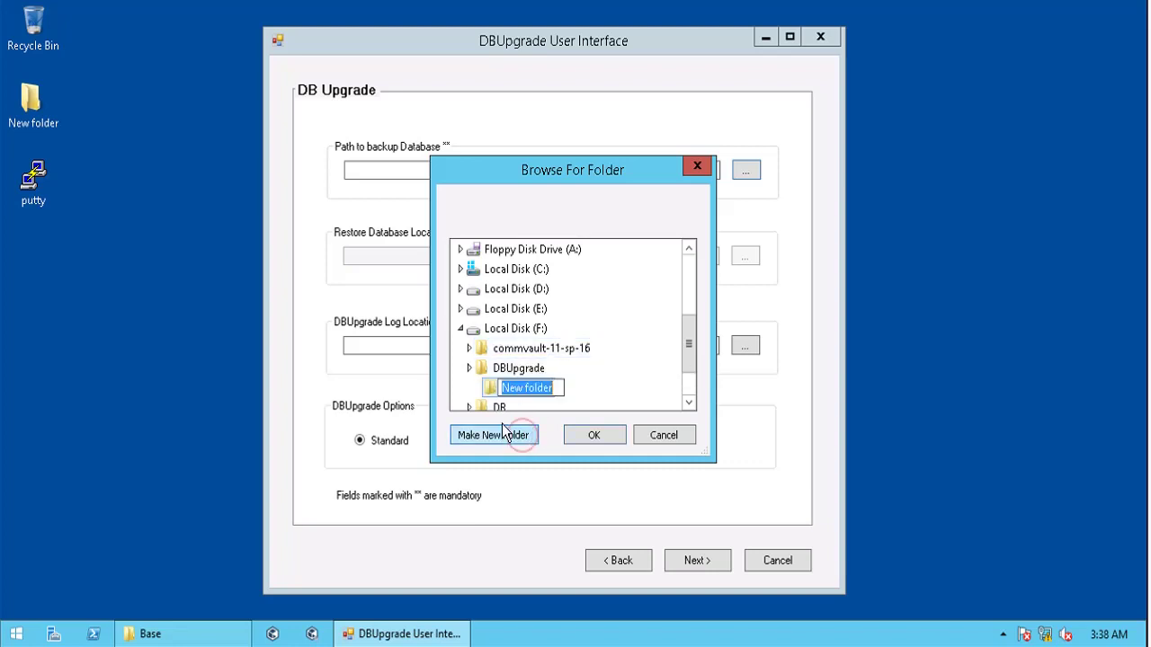
type("Backu")
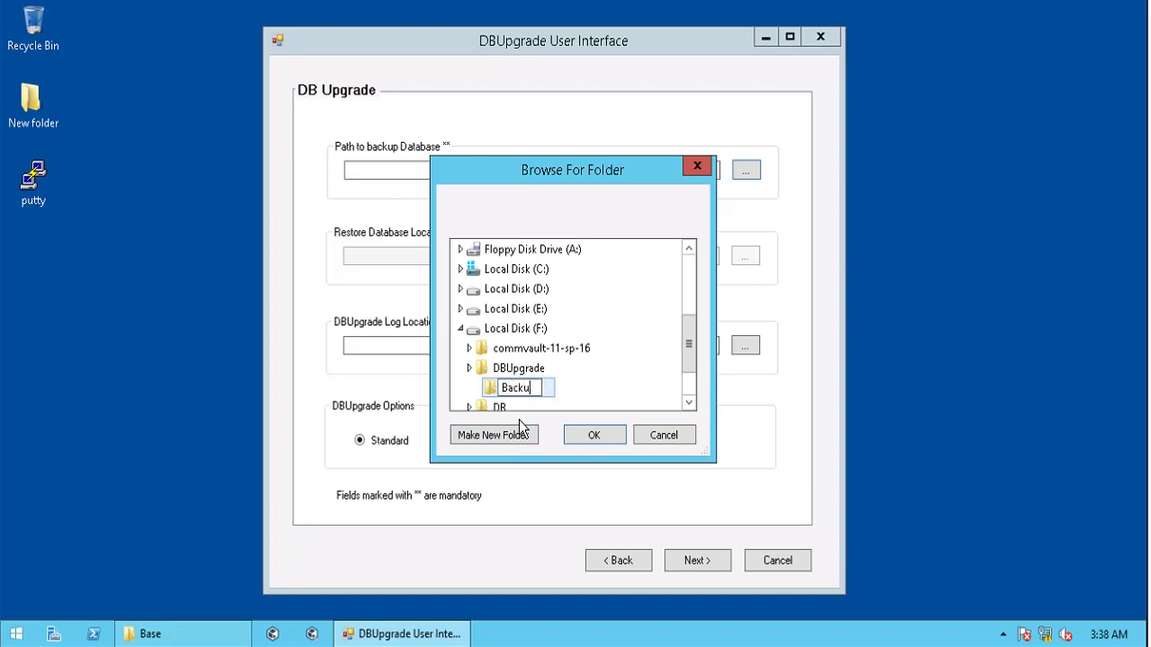
type("pDB")
key("Return")
left_click(593, 435)
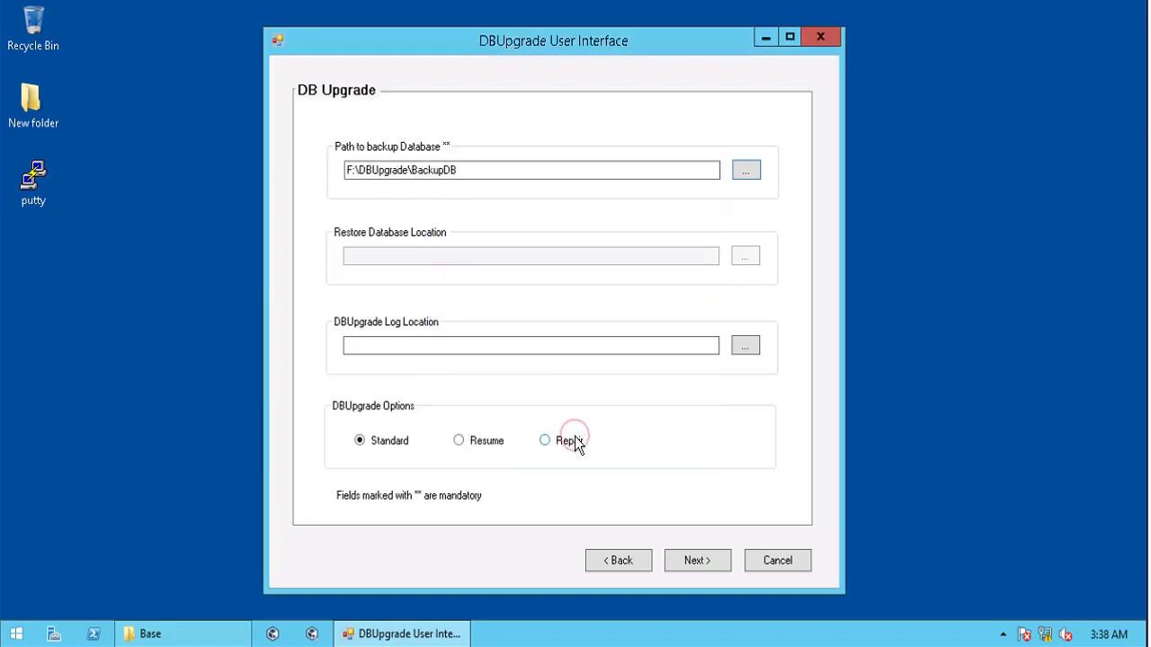
- Set the log location to a new F:\DBUpgrade\Log folder and proceed to the summary
left_click(745, 349)
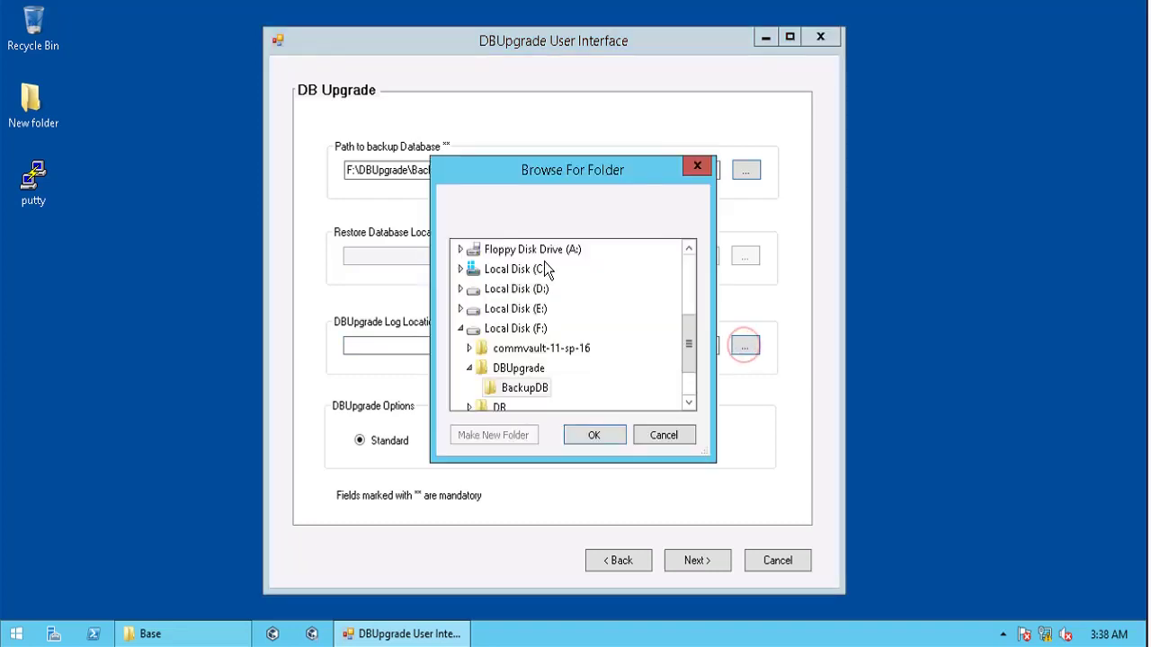
left_click(527, 372)
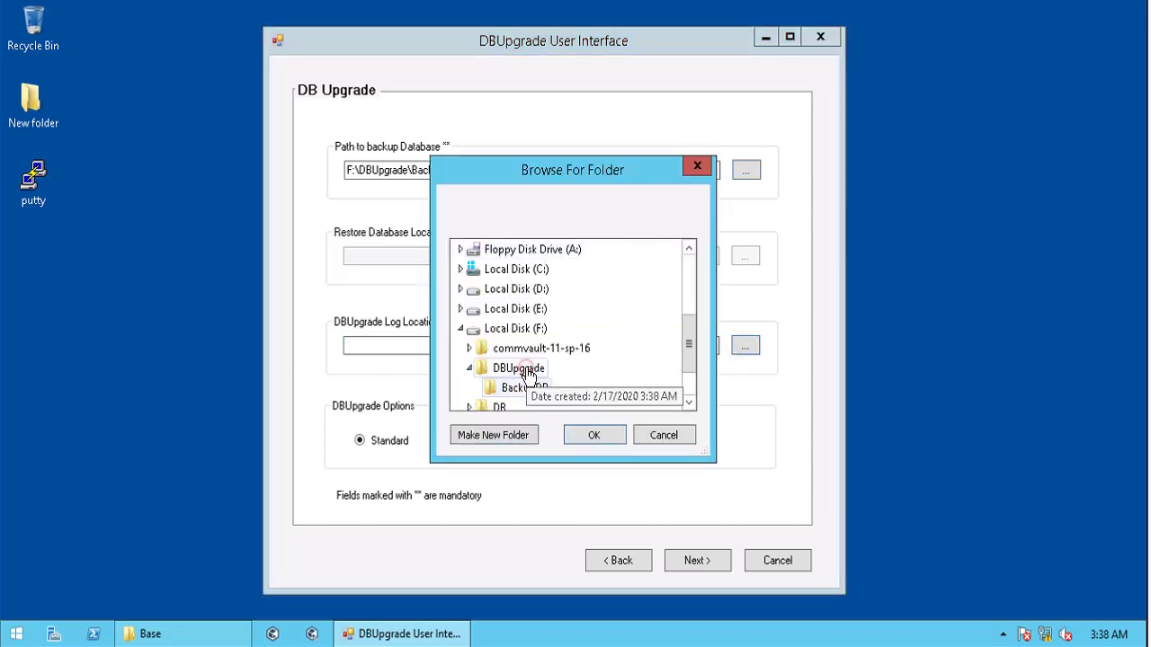
left_click(503, 437)
type("Log")
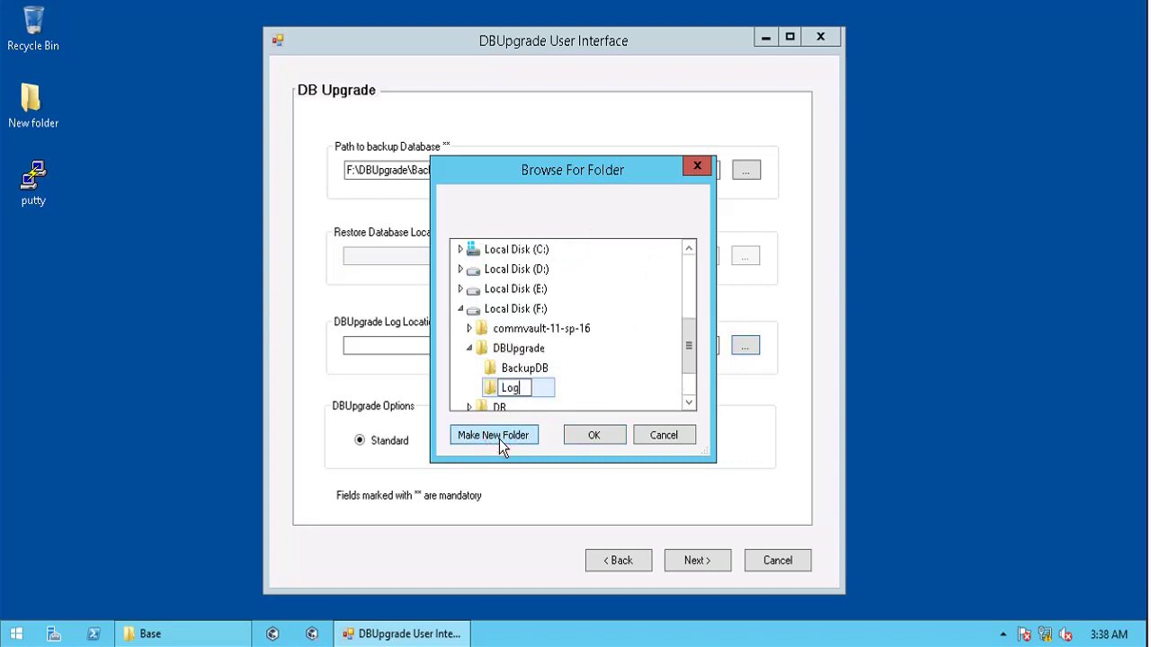
key("Return")
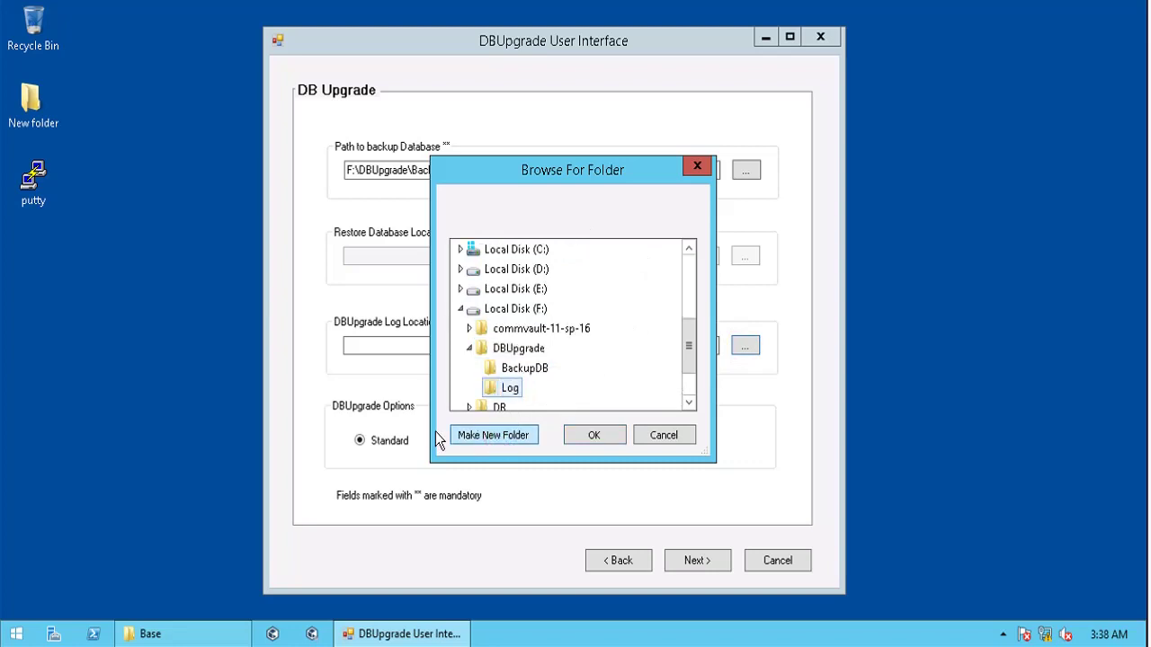
left_click(592, 436)
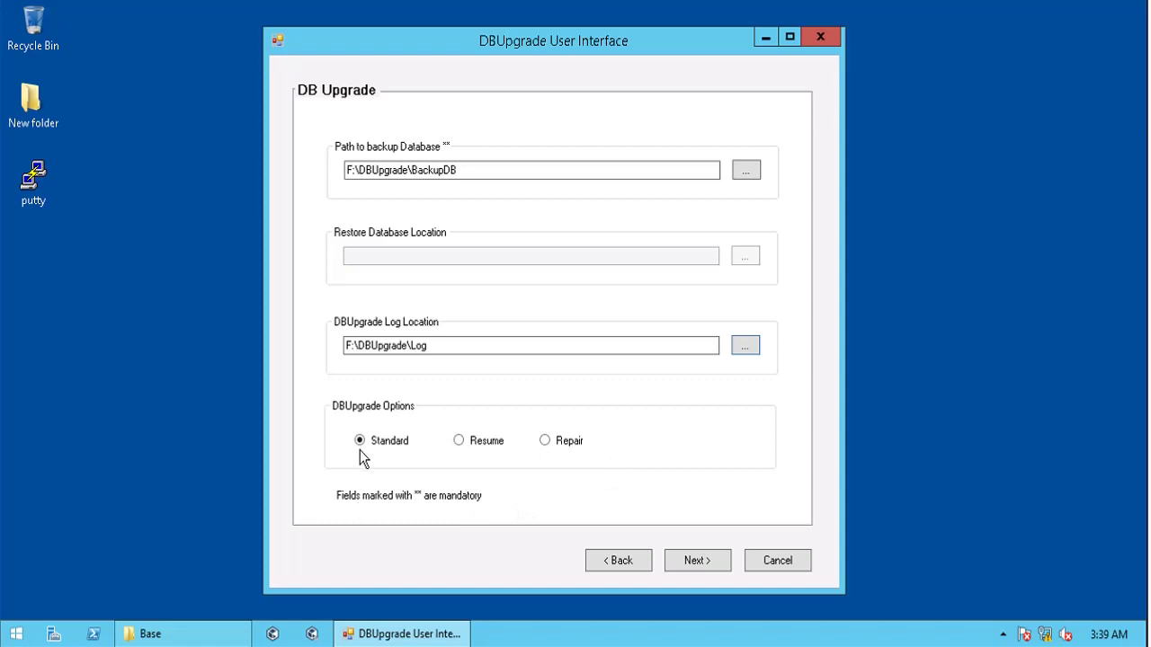
left_click(698, 560)
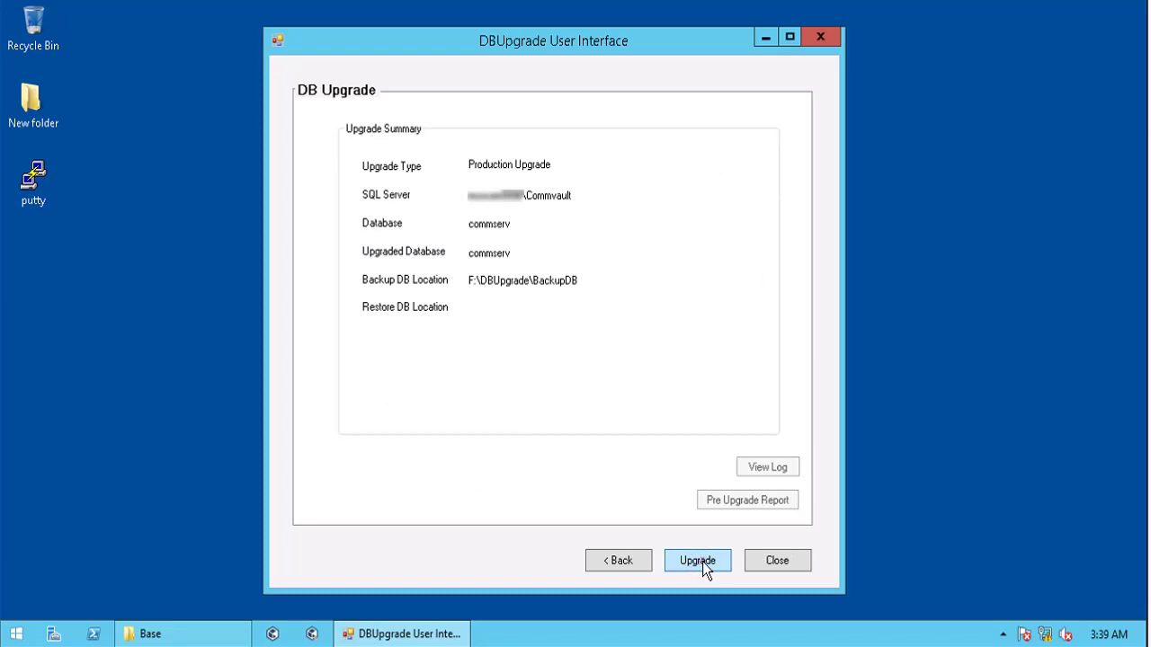
- Start the commserv Production Upgrade and let it reach Completed Successfully
left_click(700, 561)
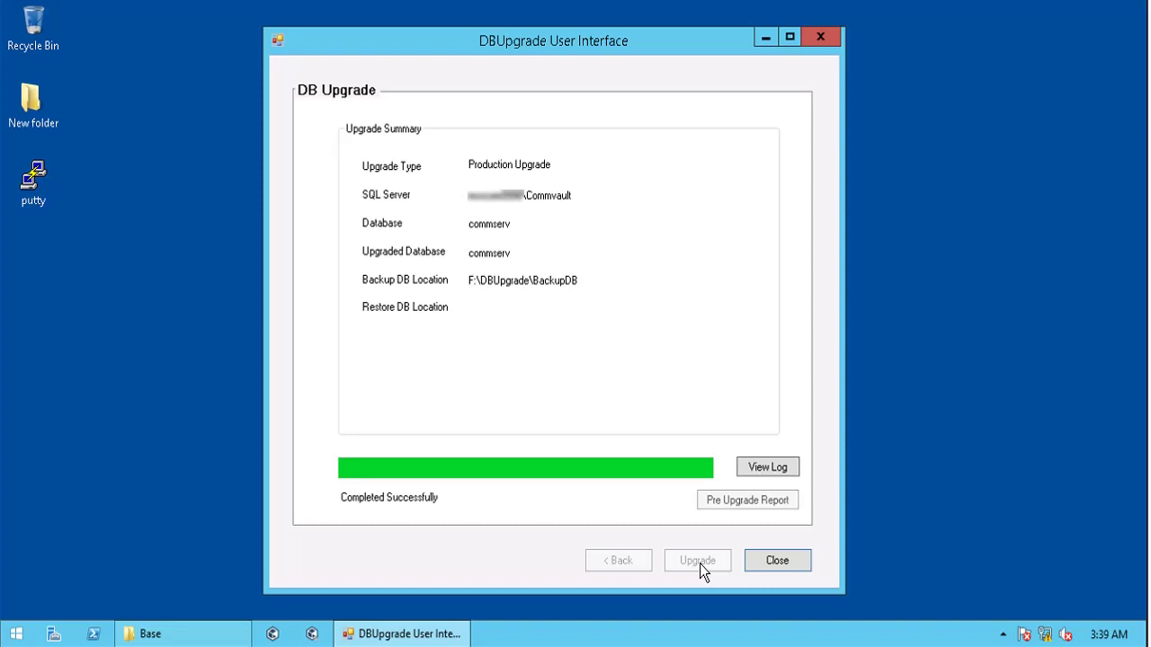
- Review DatabaseUpgrade.log in GxTail for 'Phase [all] completed successfully', then close it
left_click(788, 469)
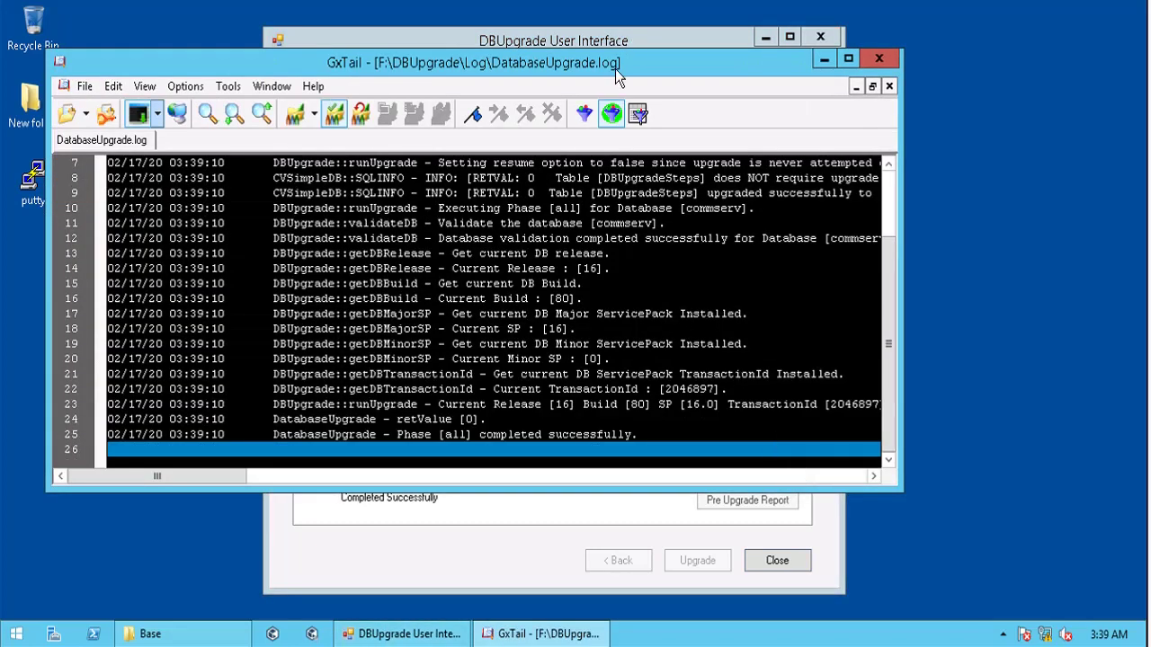
double_click(618, 63)
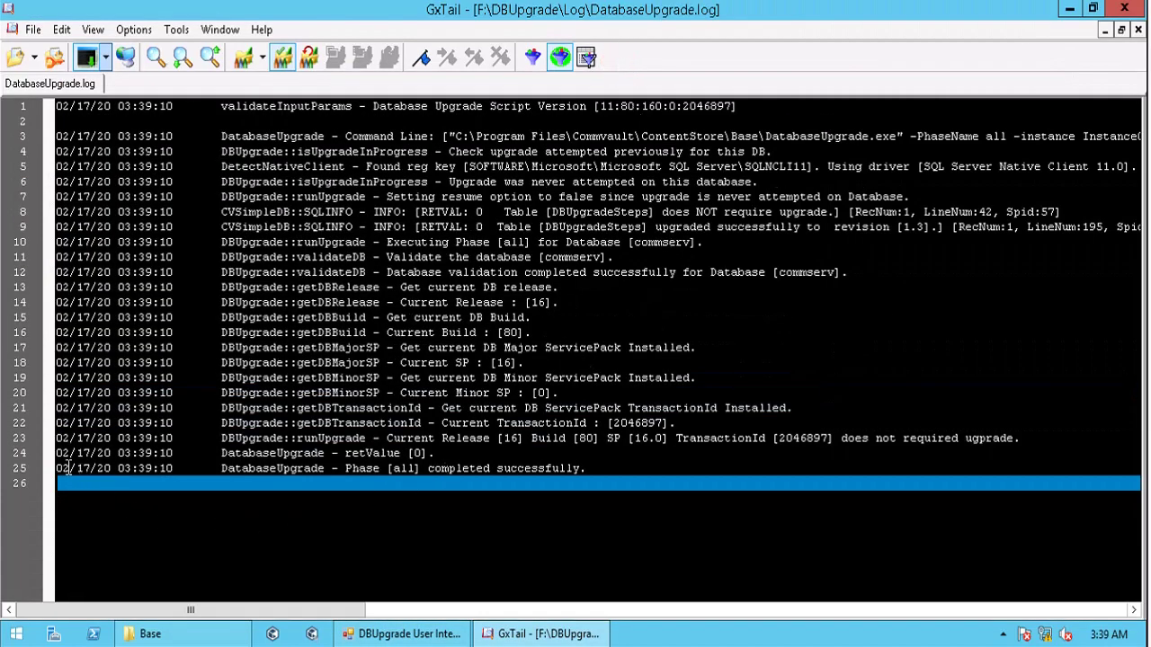
left_click_drag(60, 469, 663, 478)
left_click(663, 479)
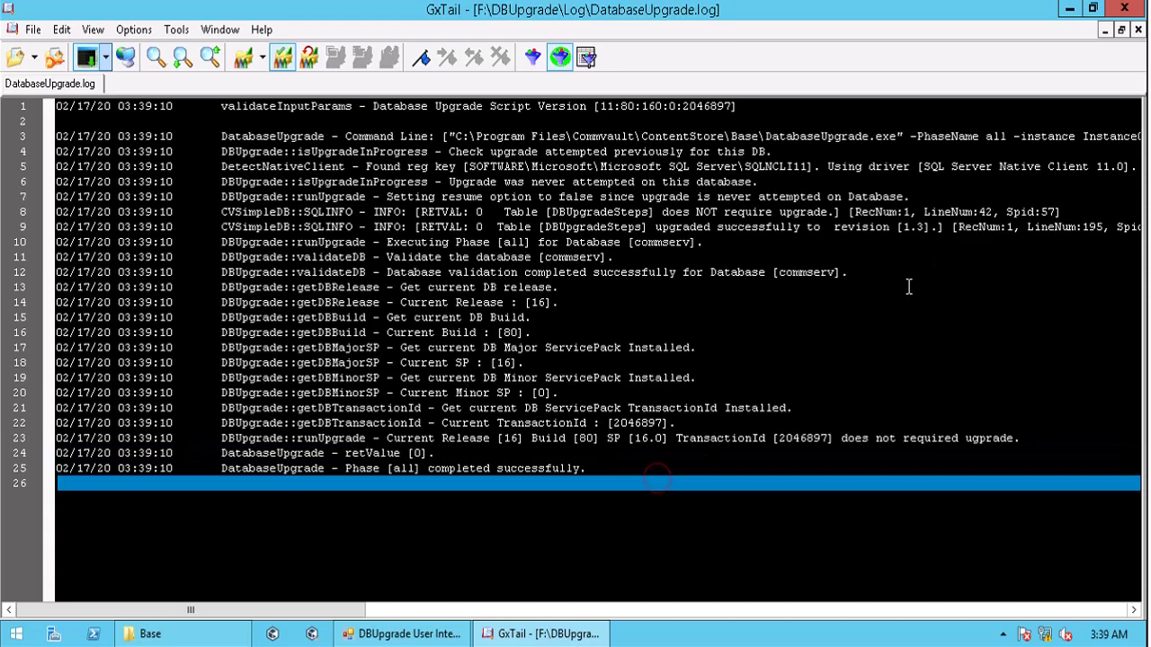
left_click(1125, 9)
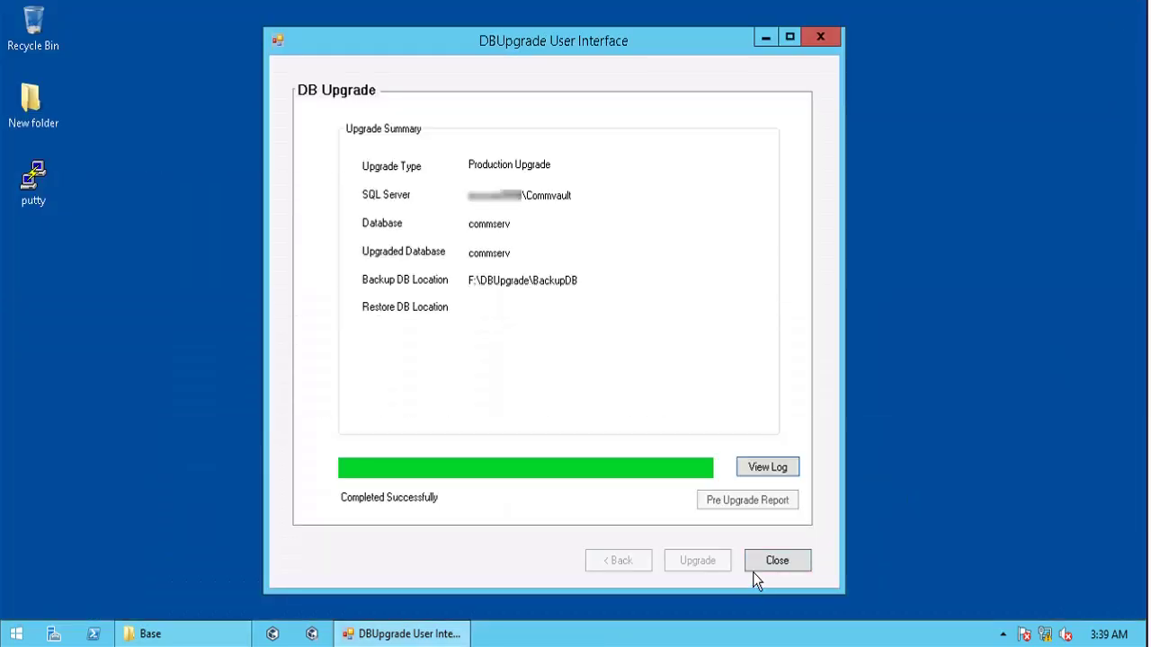
- Exit the DBUpgrade tool and launch regedit from the Windows Run dialog
left_click(777, 564)
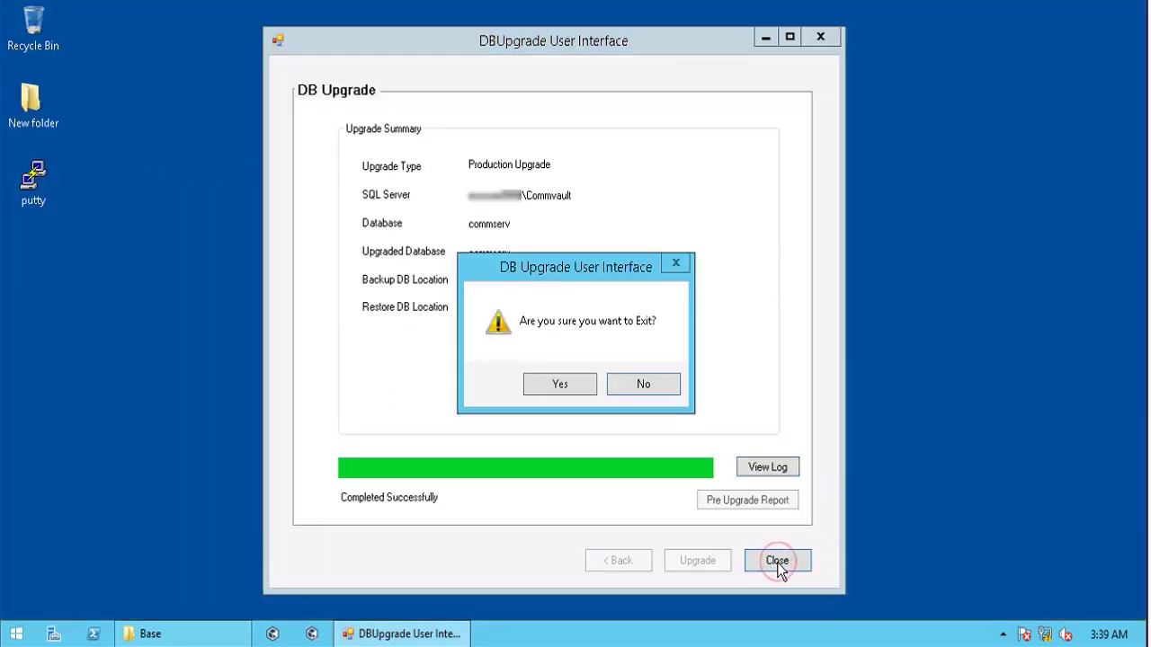
left_click(559, 383)
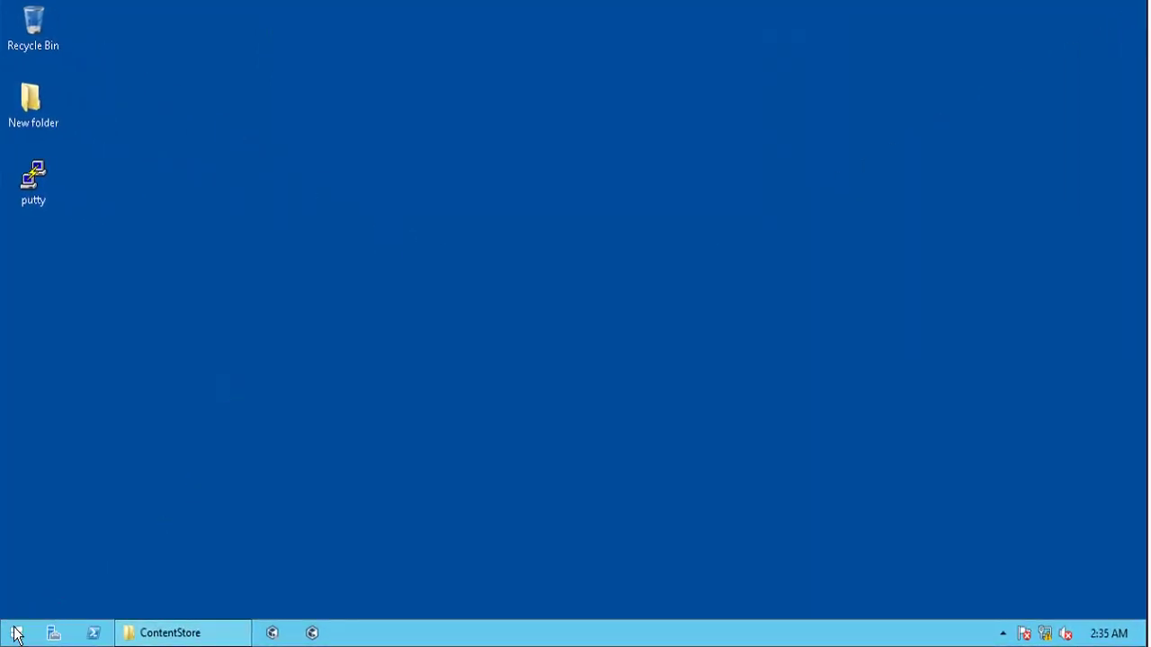
right_click(16, 635)
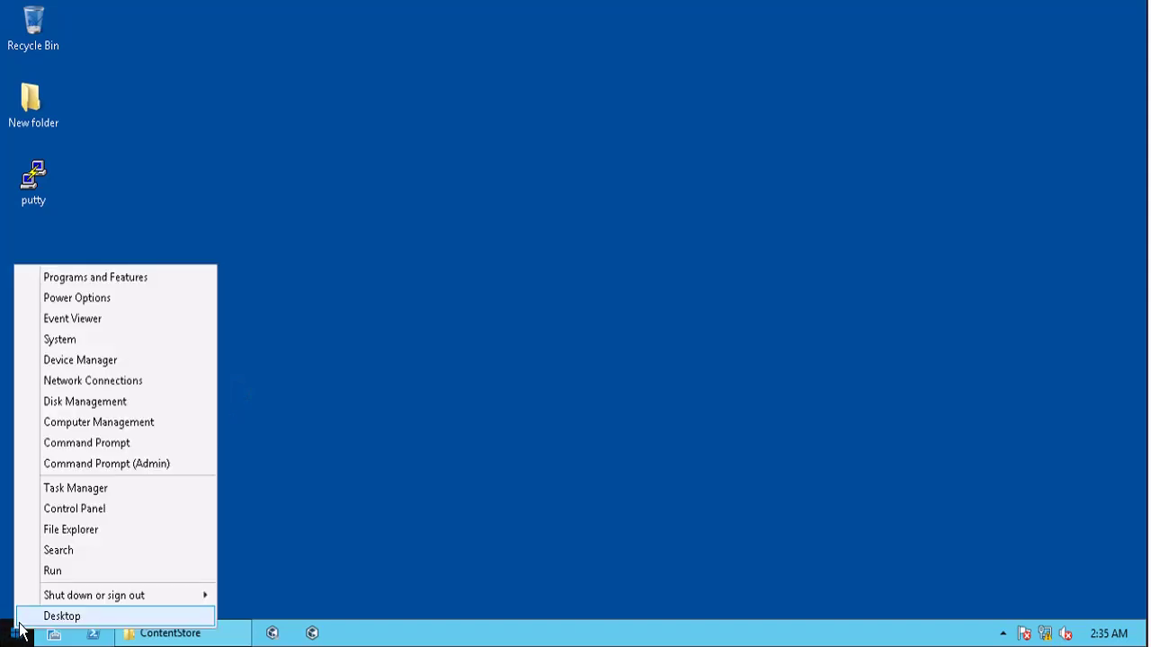
left_click(58, 572)
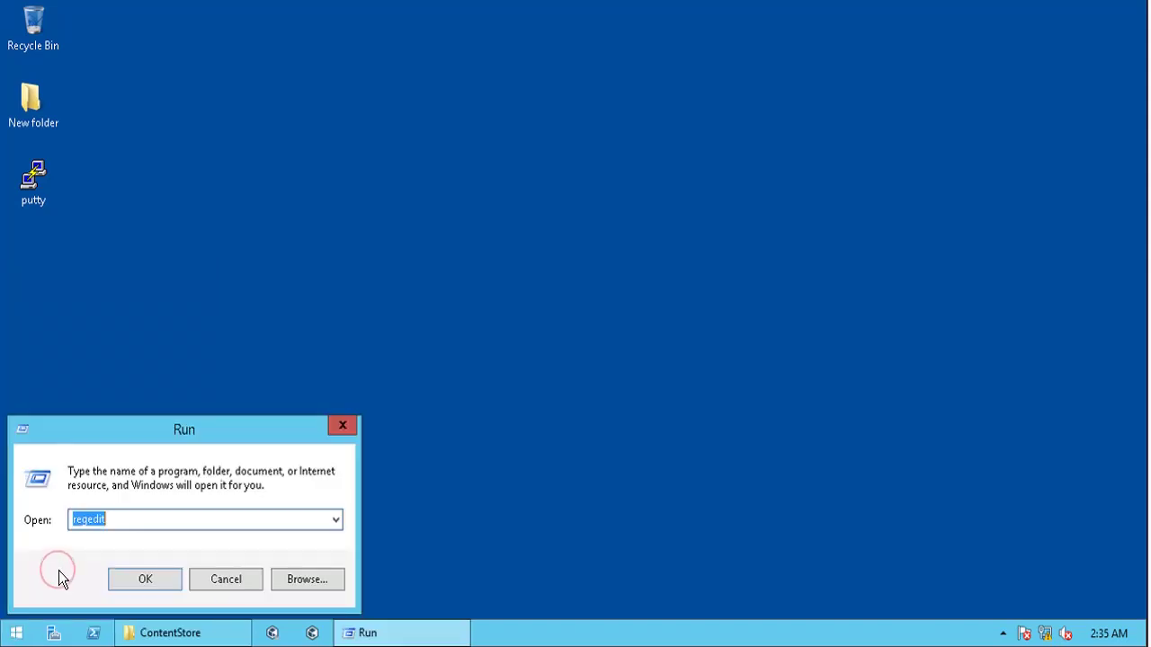
type("regedit")
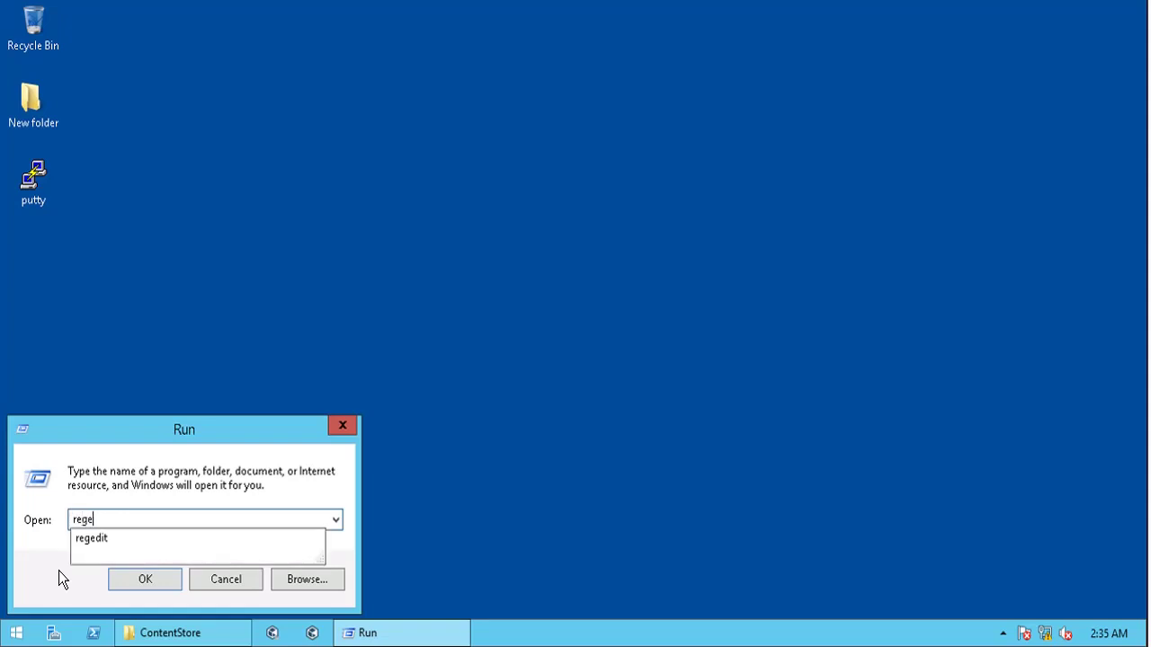
key("Return")
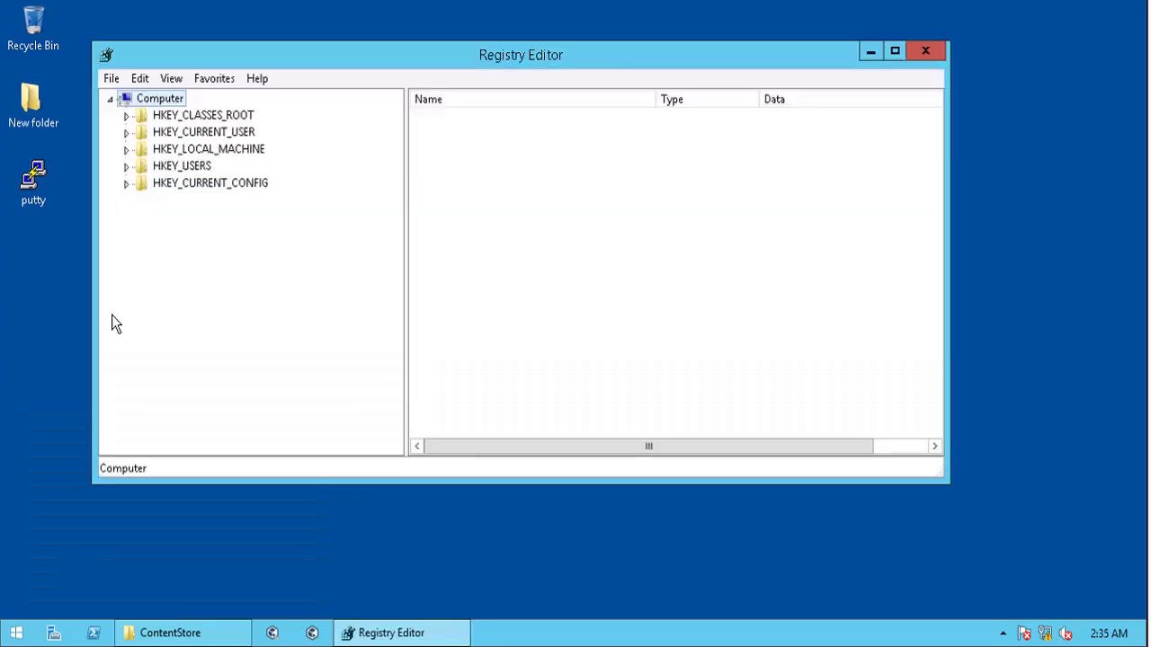
- Under HKLM\SOFTWARE\CommVault Systems\Galaxy\Instance001, change sPhysicalNodeName to CSv11Win2k12001
left_click(127, 150)
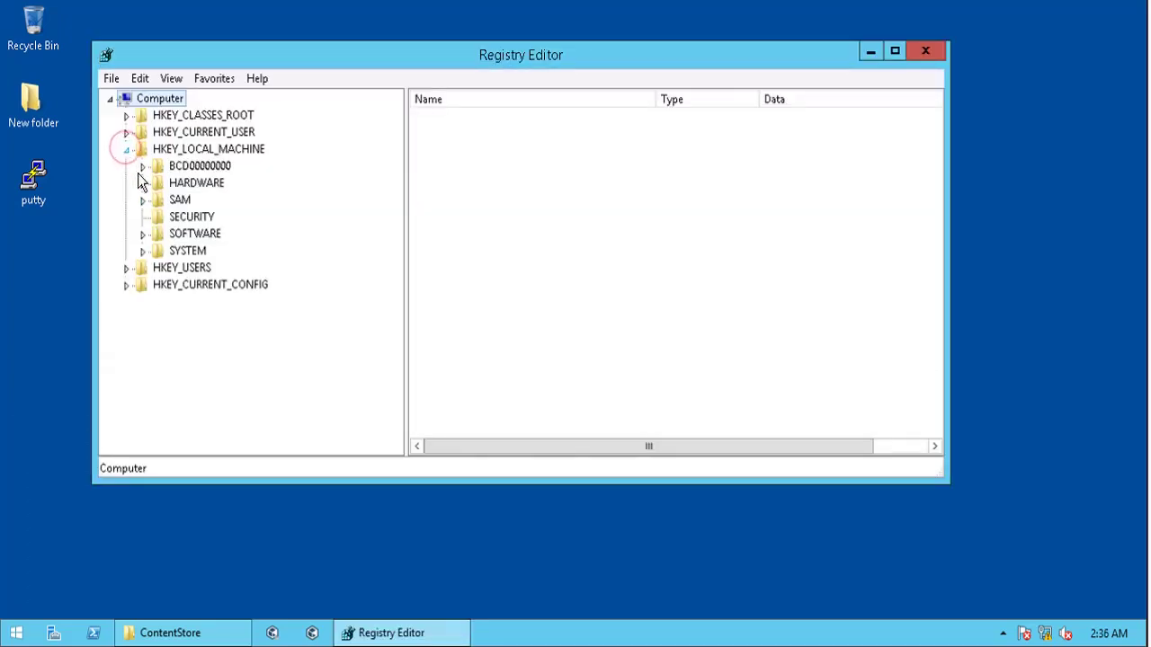
left_click(143, 234)
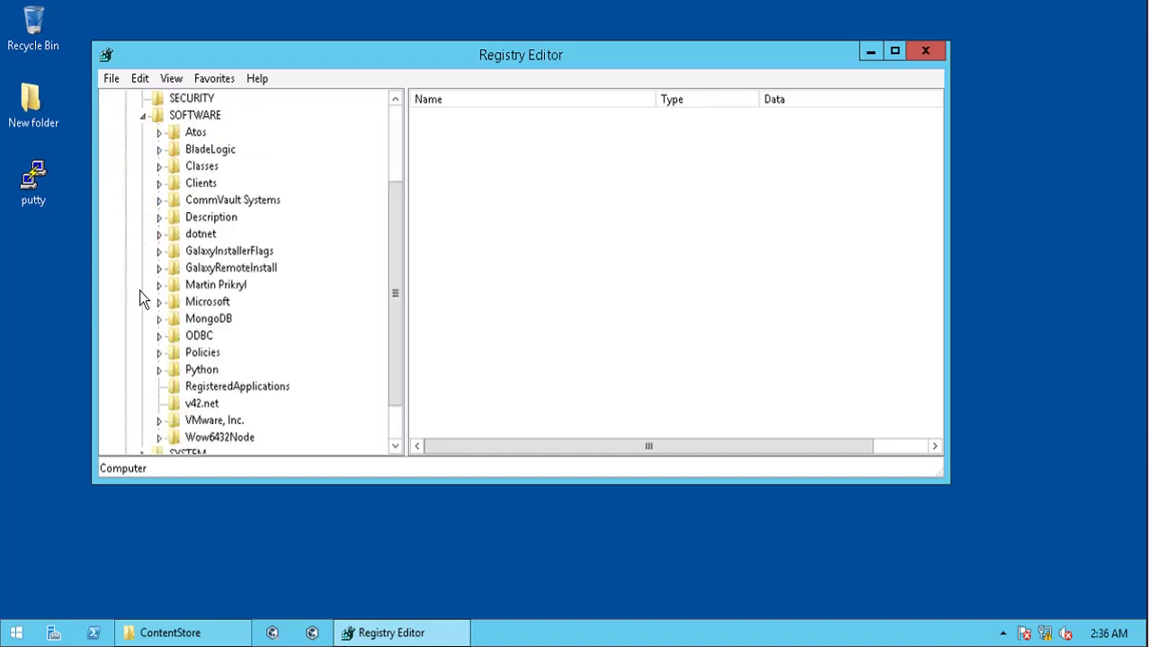
left_click(160, 200)
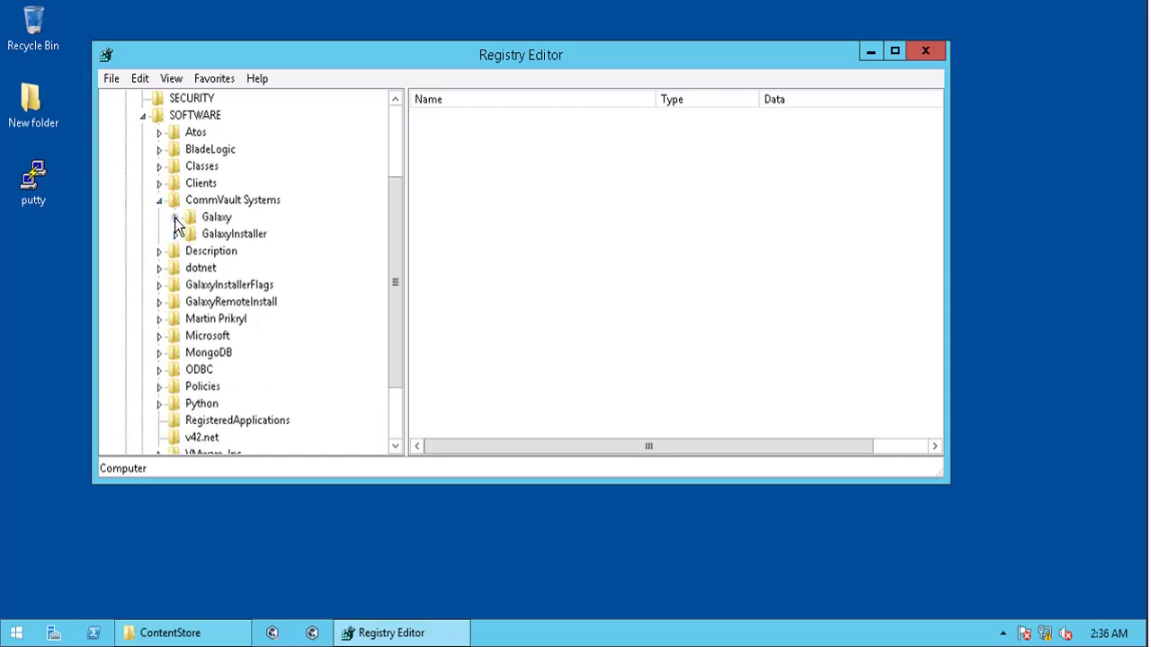
left_click(175, 217)
left_click(232, 236)
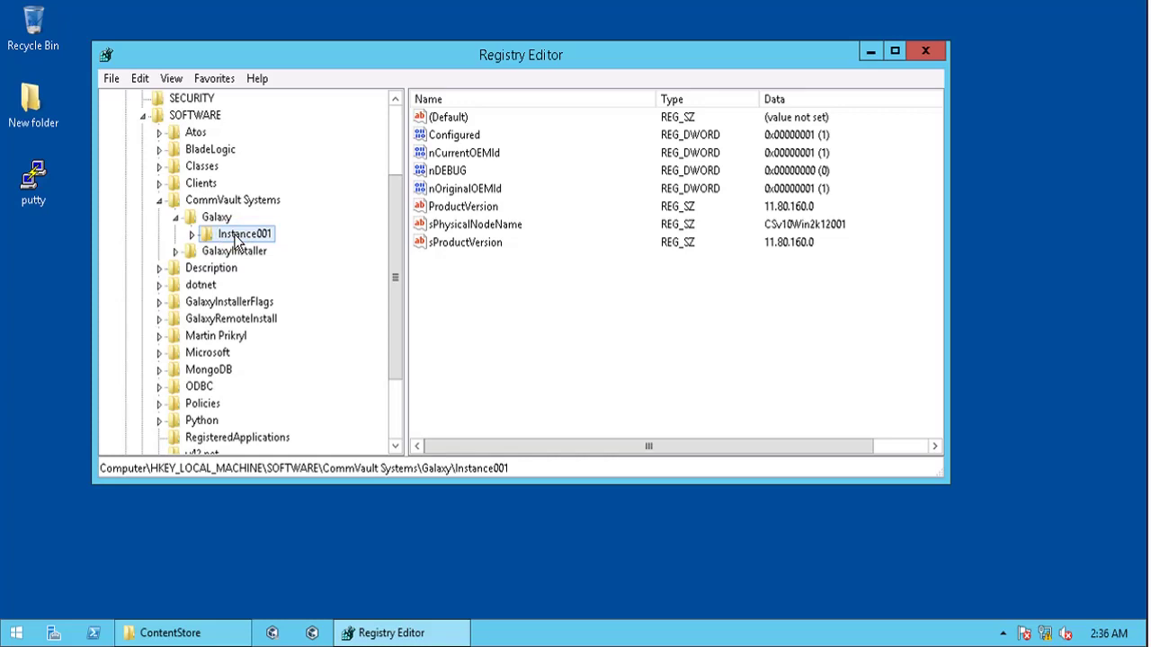
double_click(468, 224)
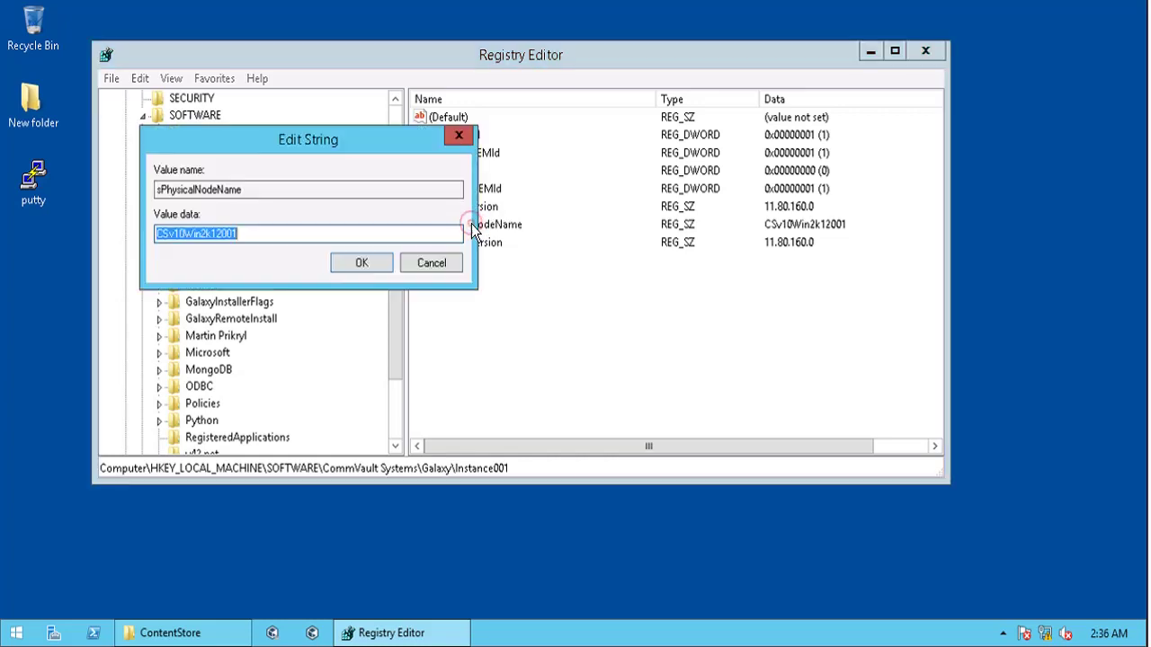
left_click(184, 233)
key("BackSpace")
type("1")
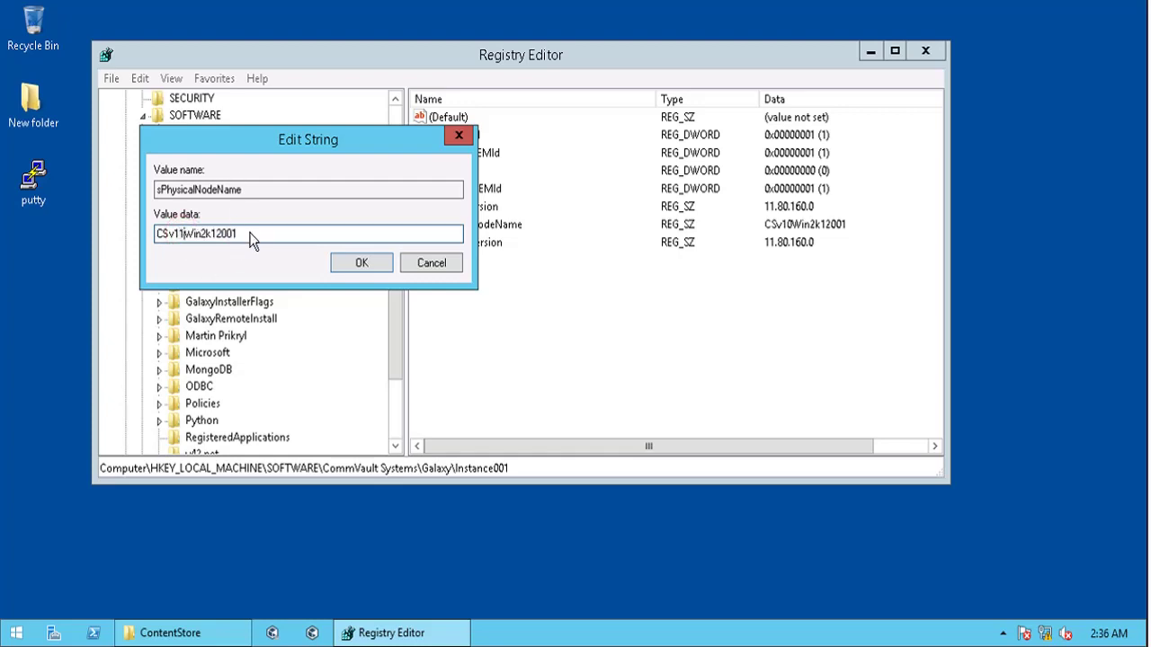
left_click_drag(257, 234, 146, 235)
key("ctrl+c")
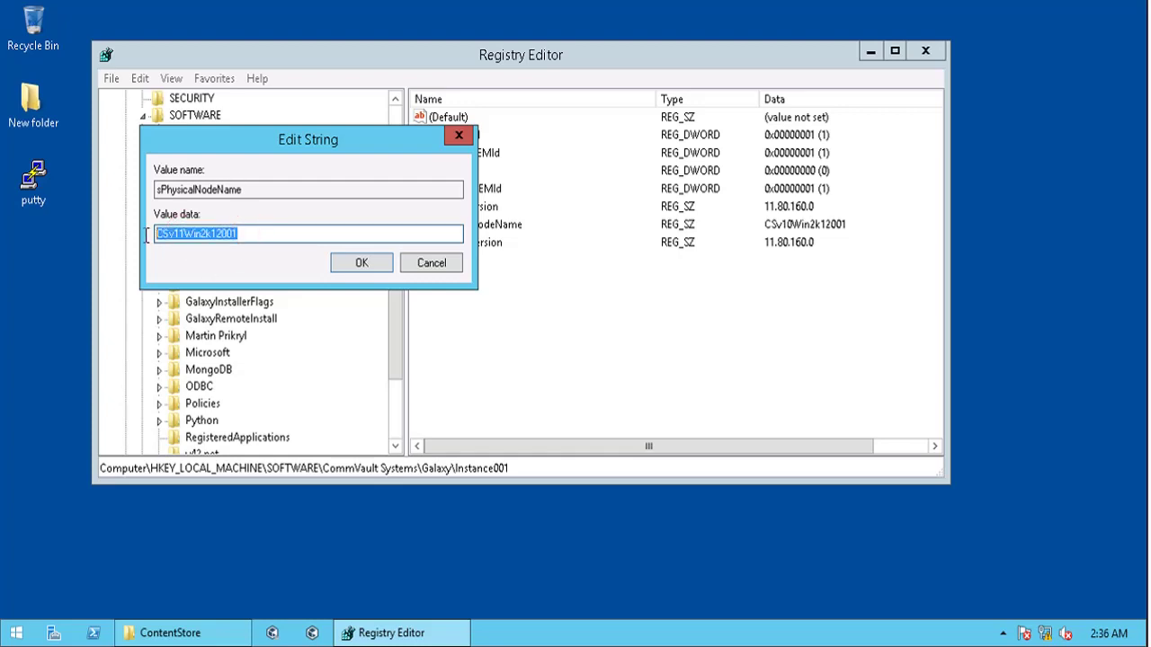
left_click(352, 263)
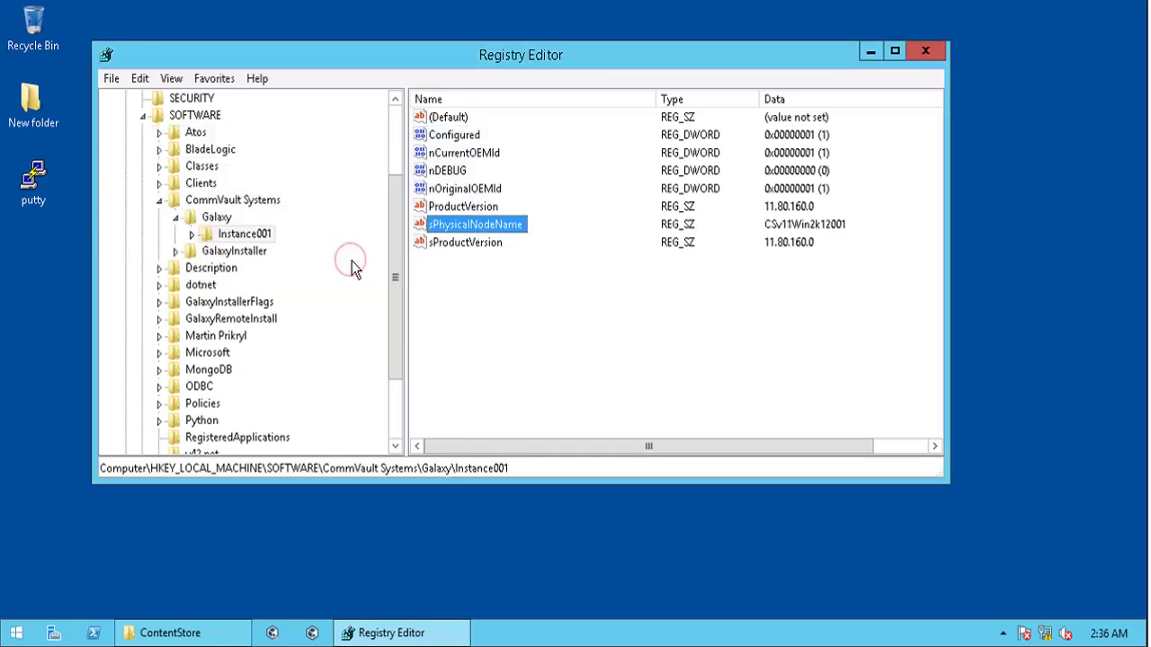
- Set Instance001\CommServe sCSCLIENTNAME to CSv11Win2k12001 and drag the window taller
left_click(192, 234)
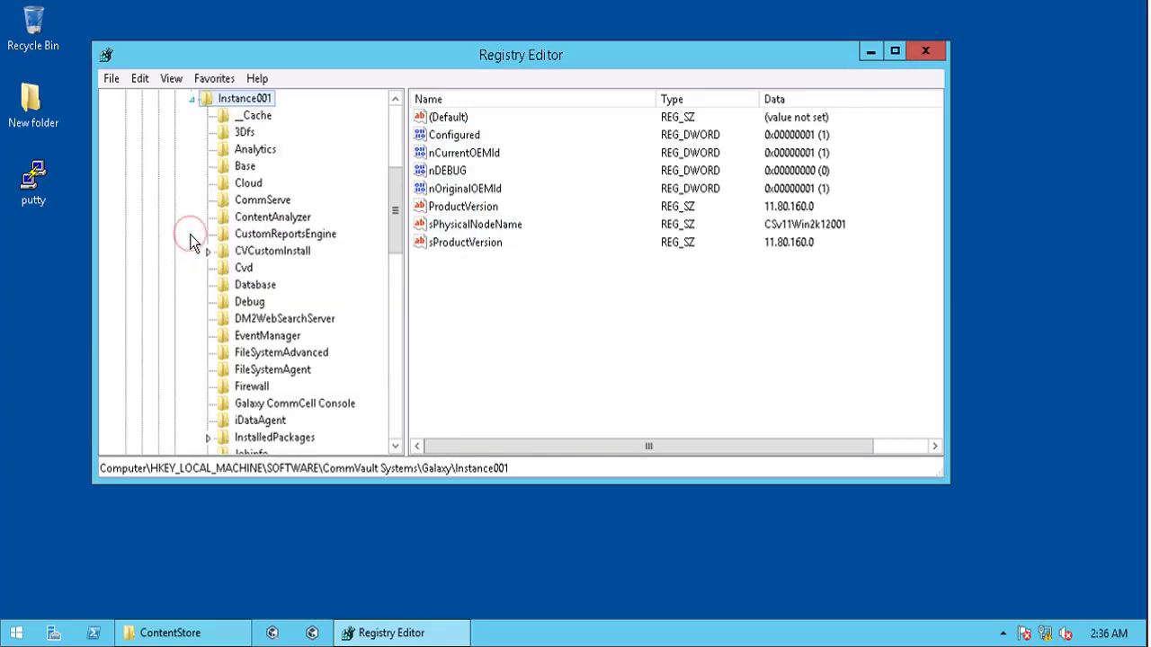
left_click(263, 201)
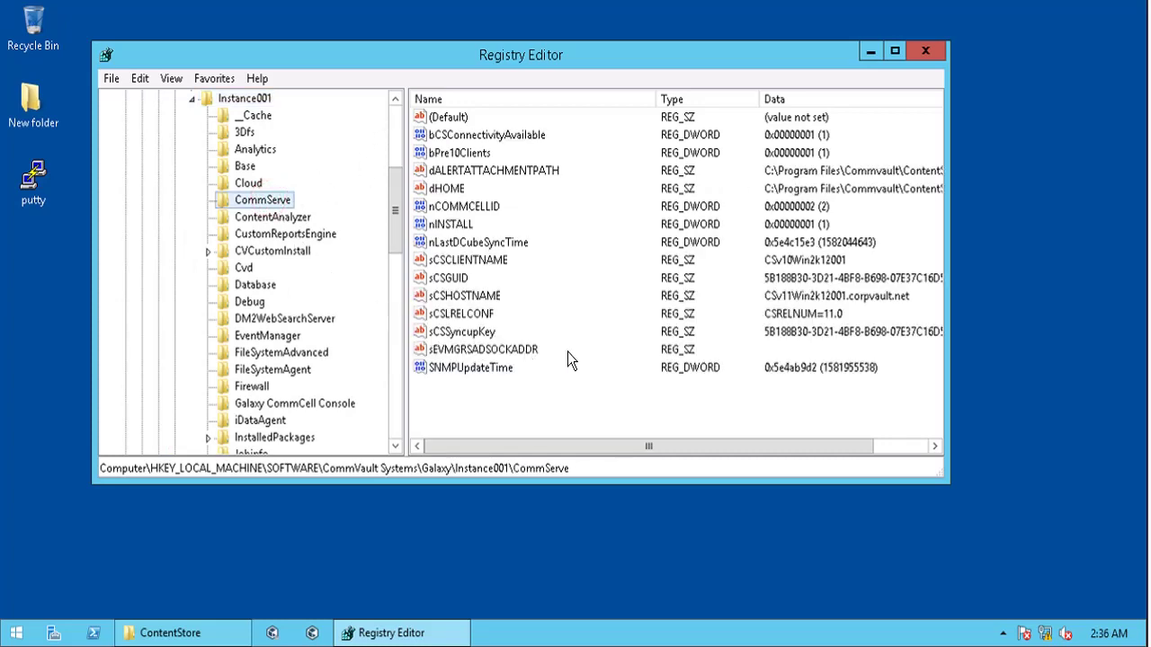
double_click(481, 262)
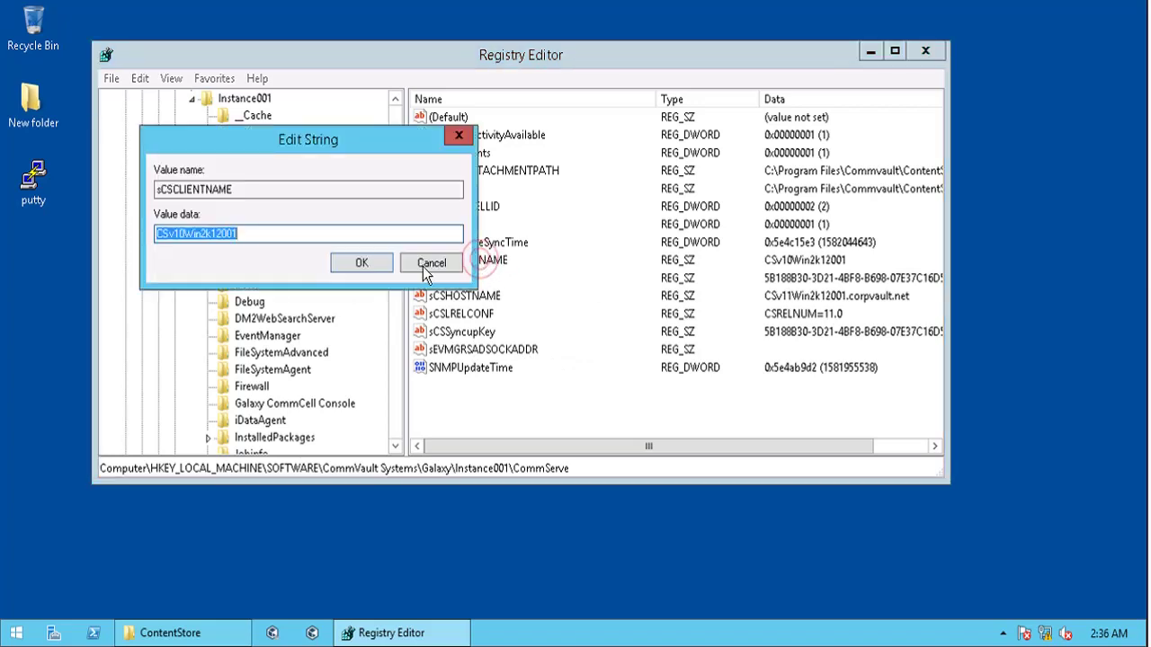
key("ctrl+v")
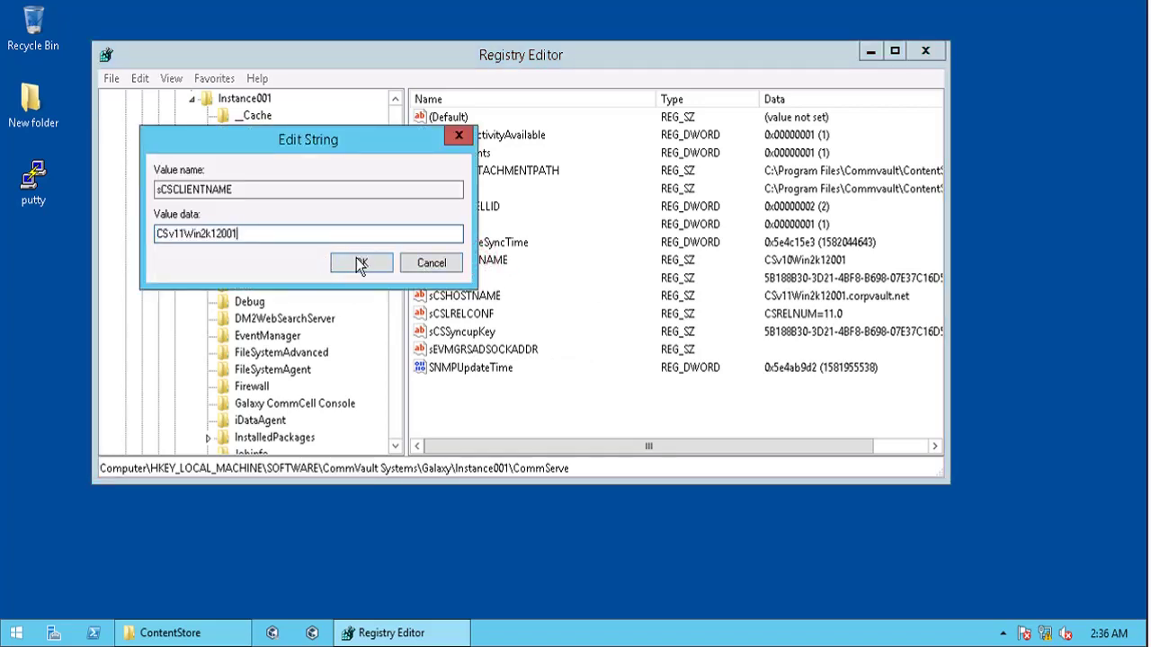
left_click(361, 261)
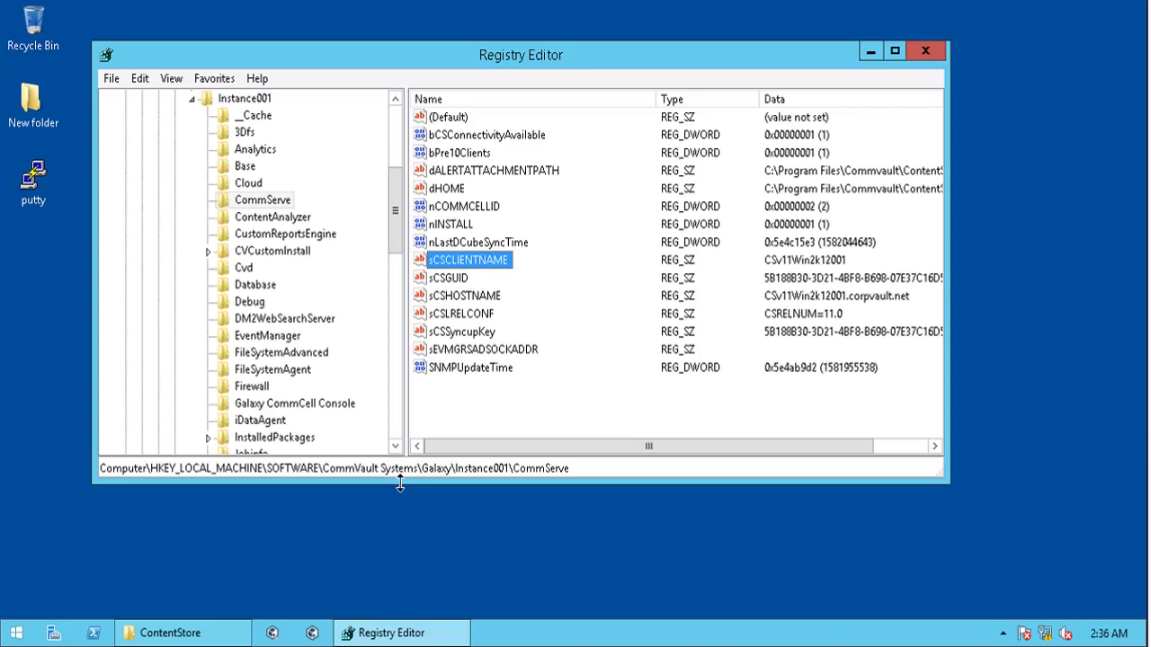
left_click_drag(401, 484, 402, 605)
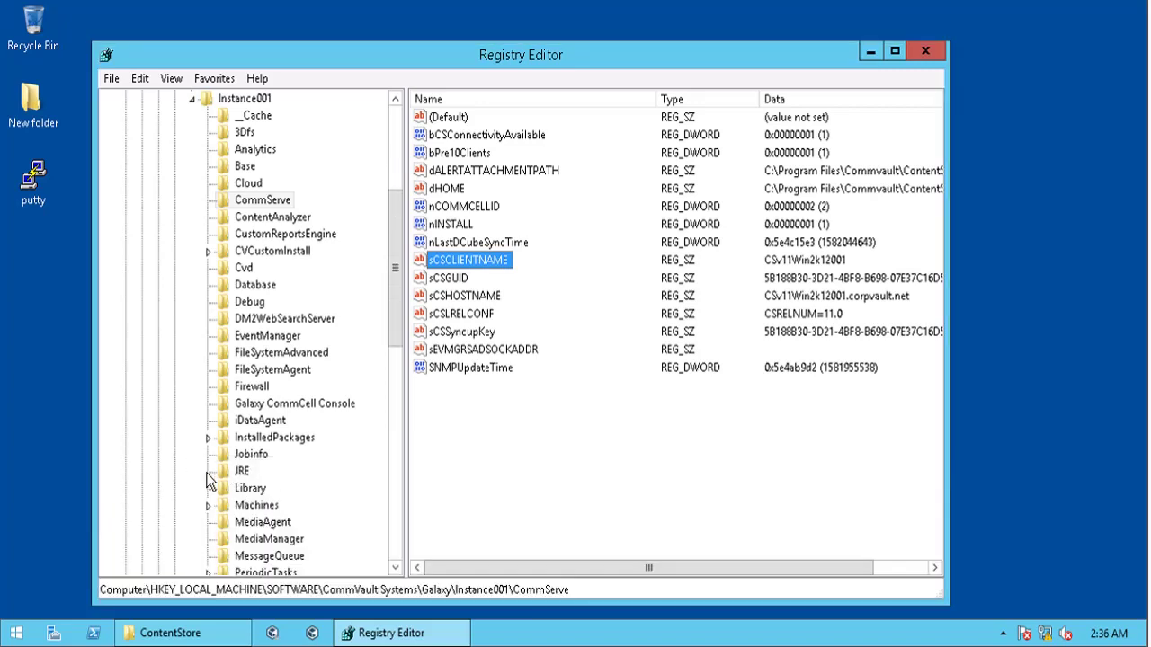
- Under Instance001\Machines, rename key CSv10Win2k12001 to CSv11Win2k12001
left_click(208, 506)
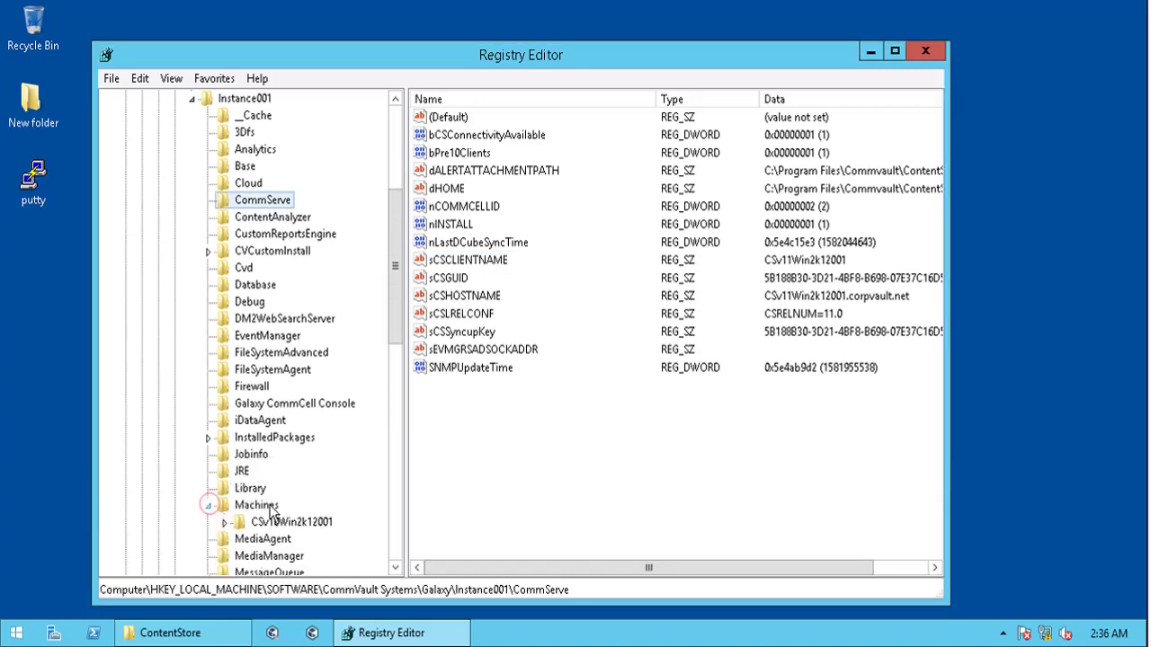
left_click(272, 521)
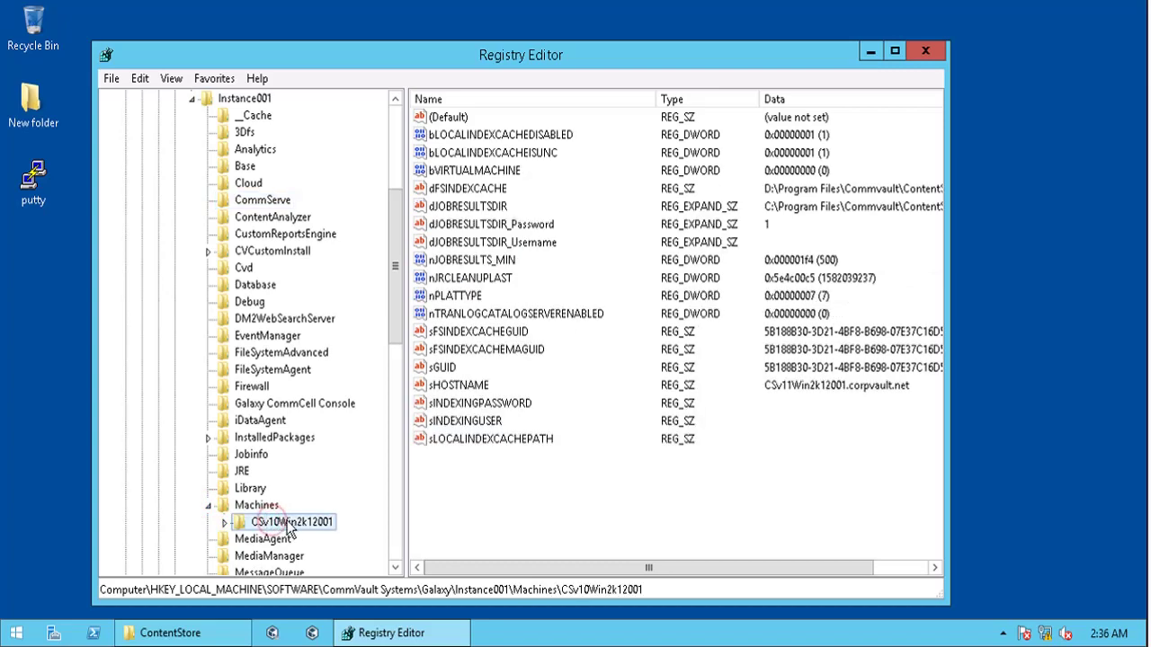
right_click(290, 522)
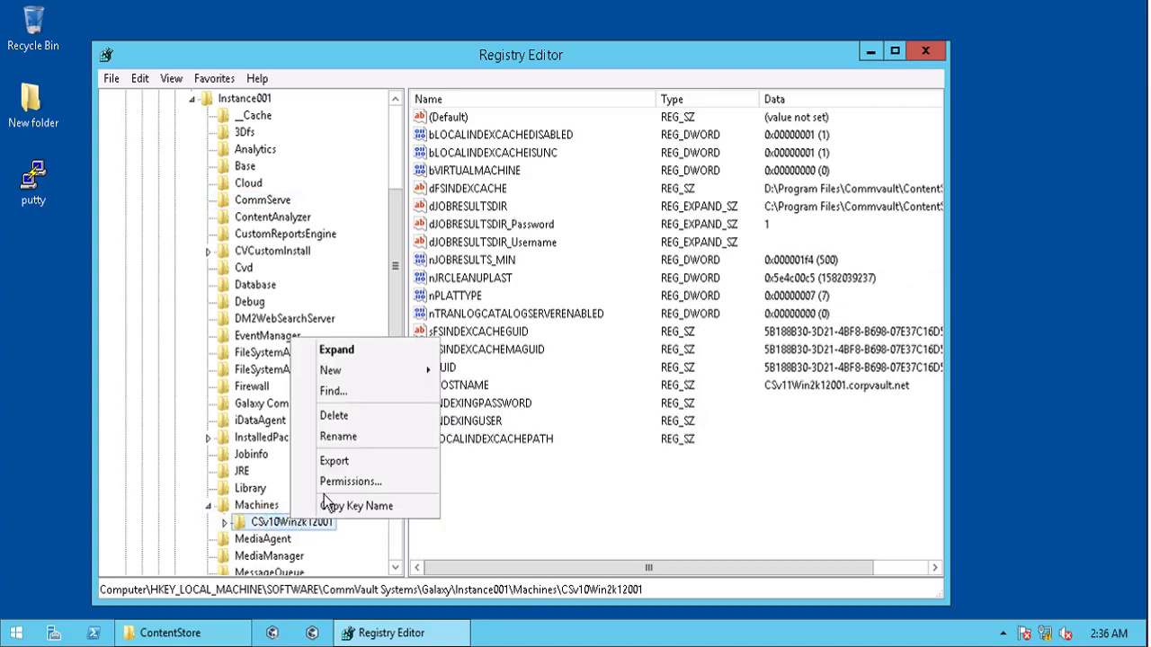
left_click(337, 438)
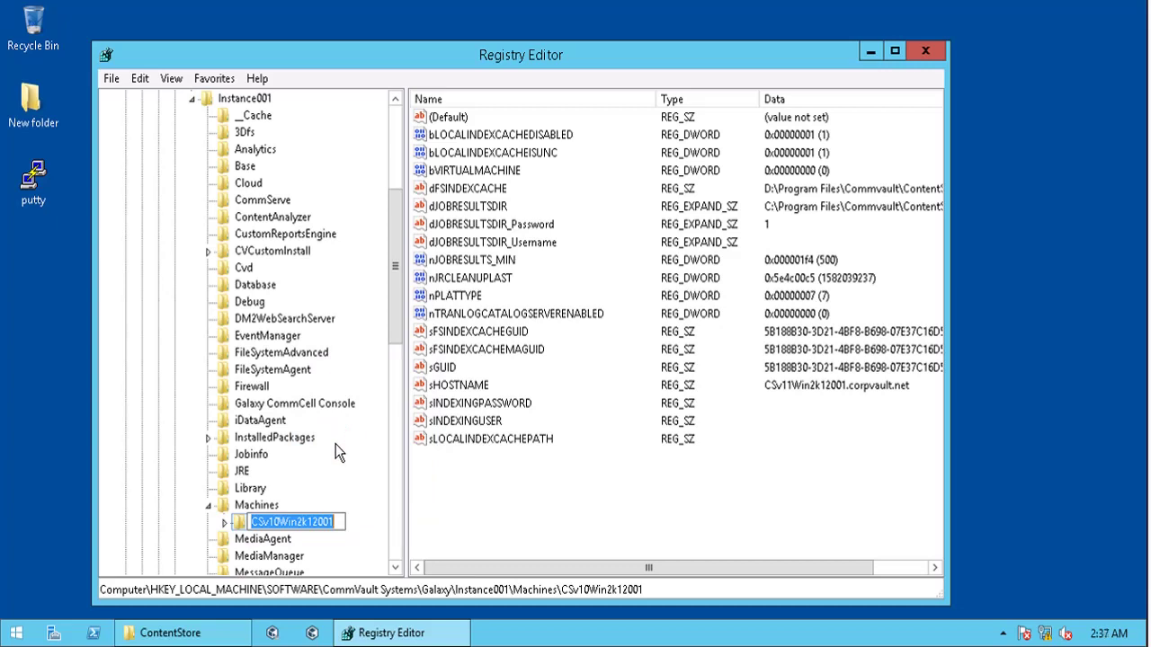
key("ctrl+v")
key("Return")
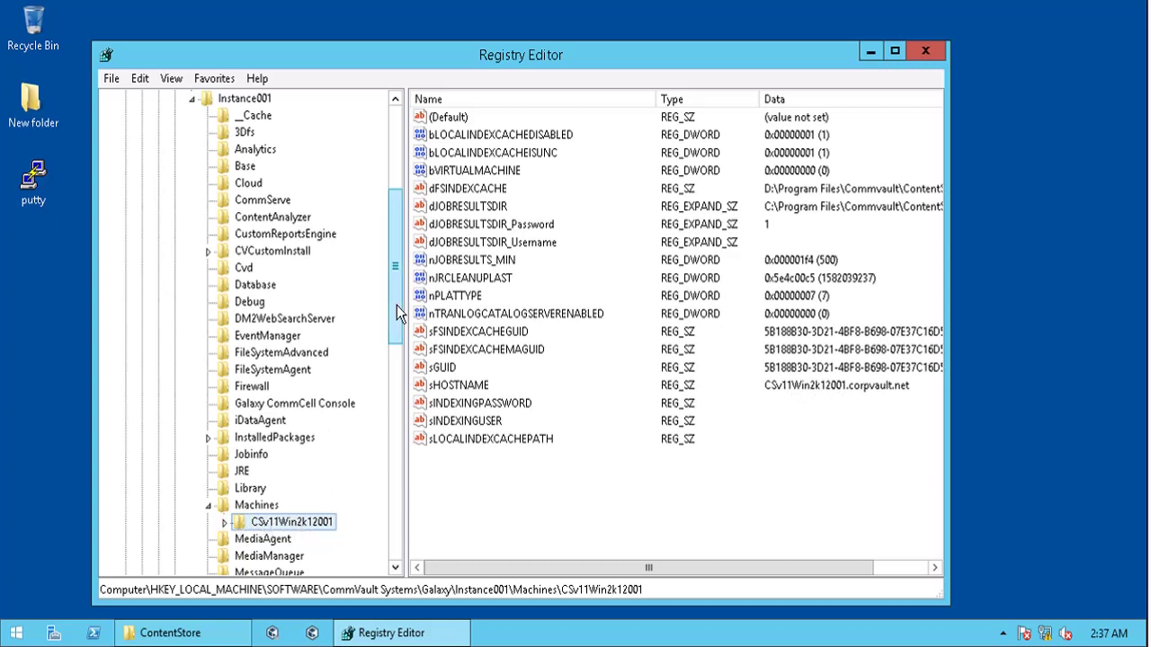
- Close the Registry Editor window
left_click(925, 52)
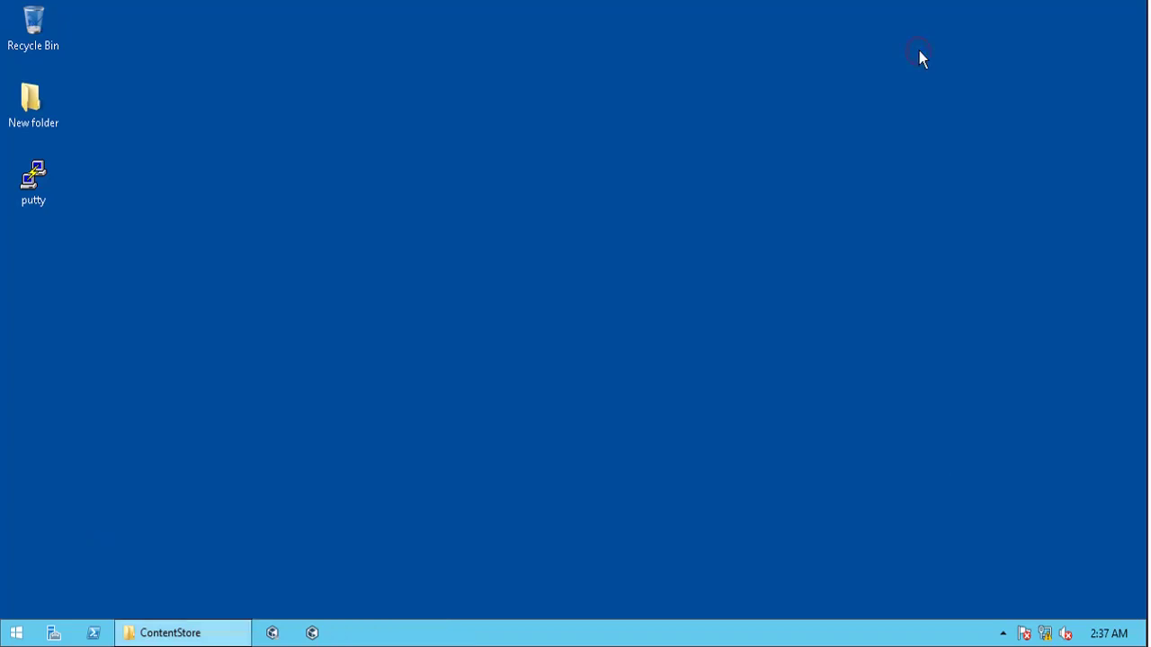